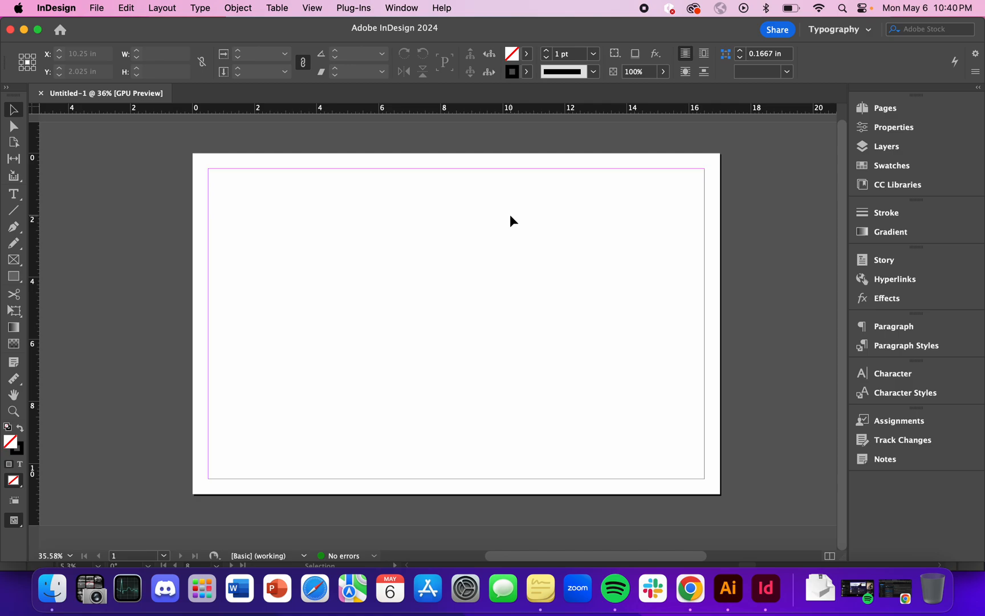
Switch to Illustrator and examine the blue "Listen. Engage. Vote. /24" graphics in the LEV-24-Social Media file.
key("ctrl+Up")
left_click(527, 183)
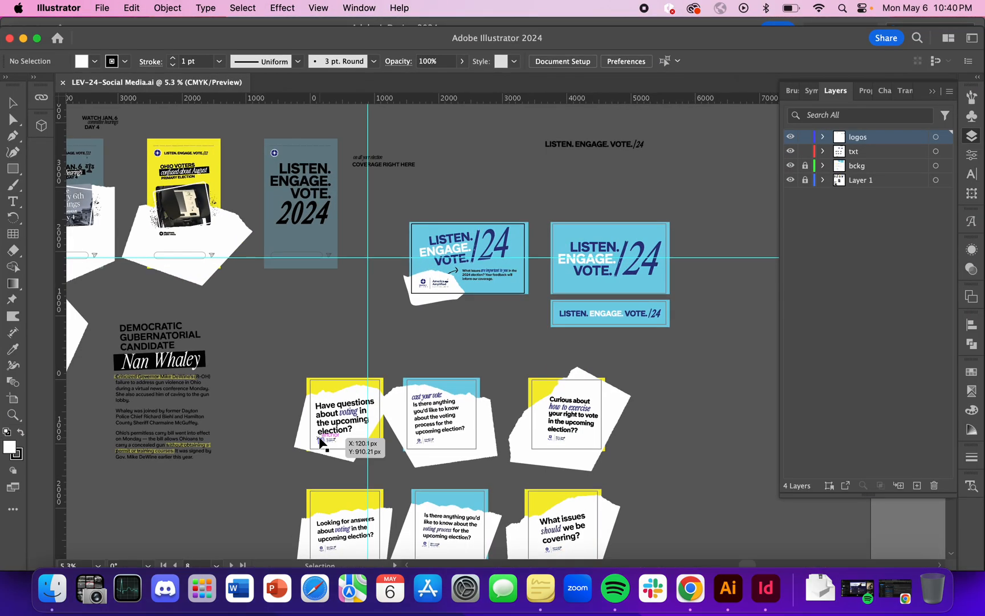
scroll(431, 296, "left", 3)
scroll(431, 296, "up", 1)
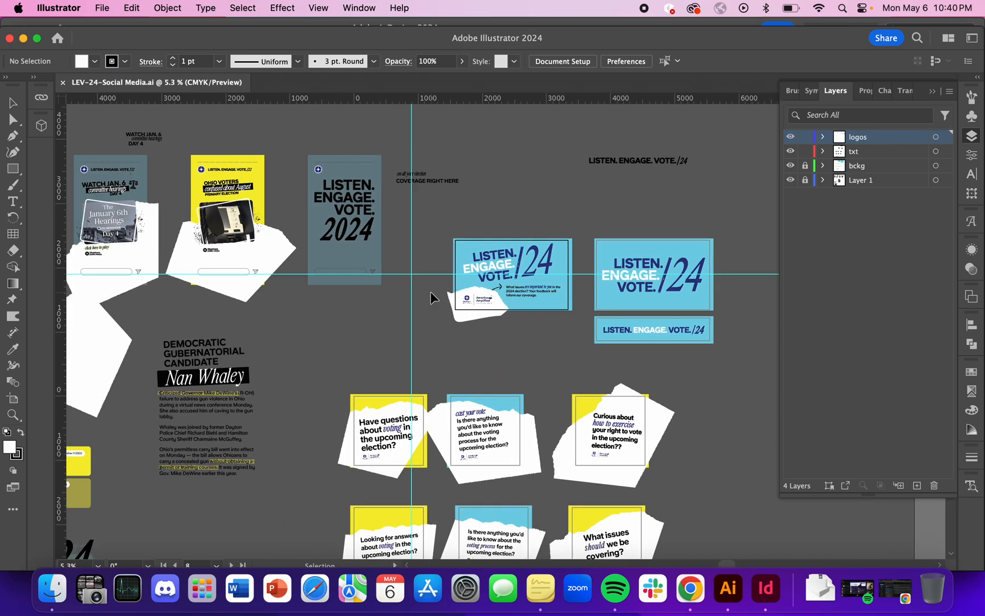
scroll(431, 293, "down", 3)
scroll(431, 293, "left", 1)
scroll(431, 293, "up", 4)
scroll(430, 293, "right", 4)
scroll(528, 345, "up", 4)
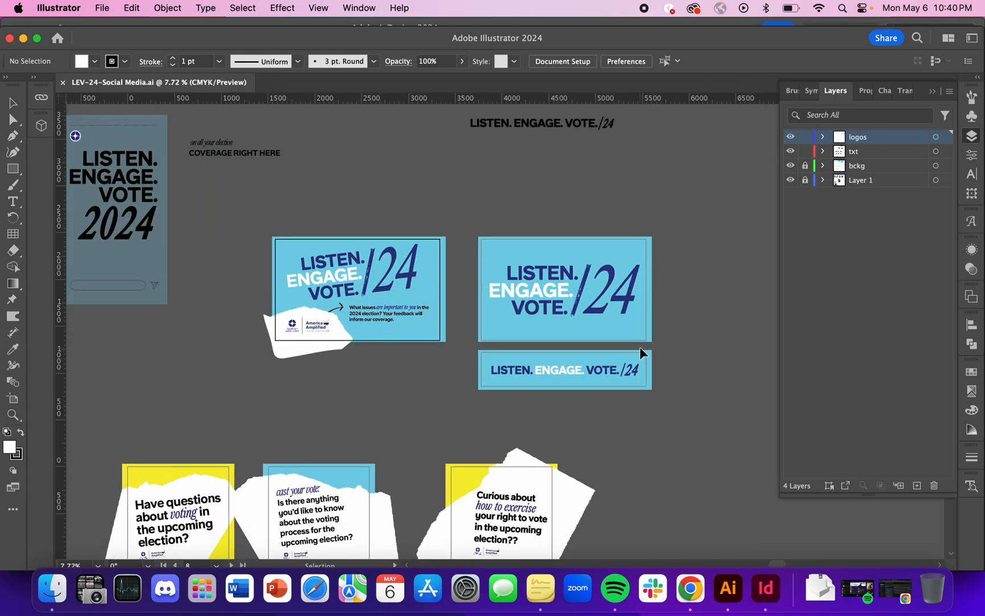
scroll(639, 346, "right", 2)
scroll(639, 347, "up", 2)
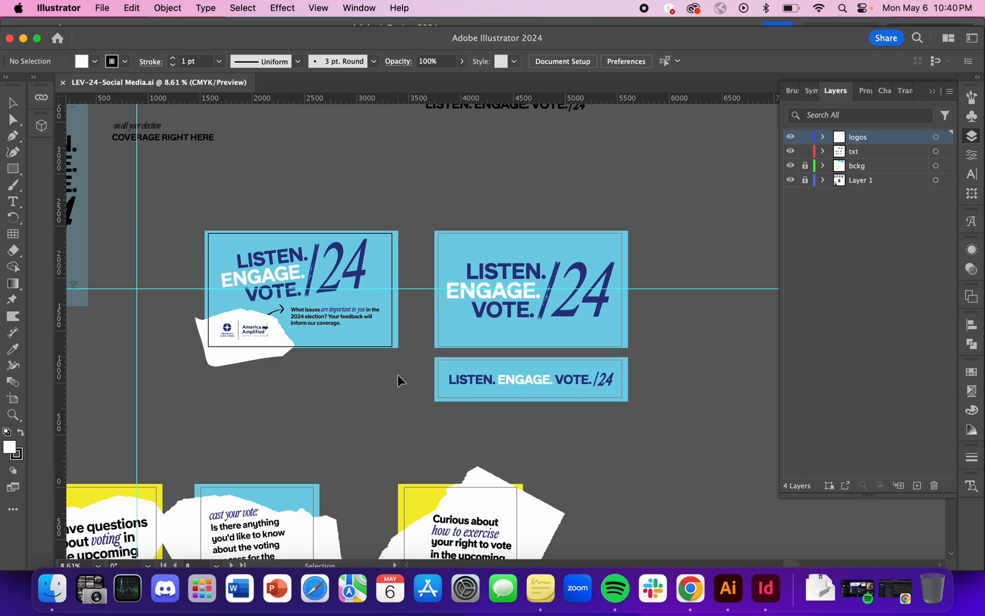
scroll(397, 374, "right", 2)
scroll(398, 374, "up", 1)
left_click(529, 274)
scroll(528, 274, "up", 5)
left_click(548, 258)
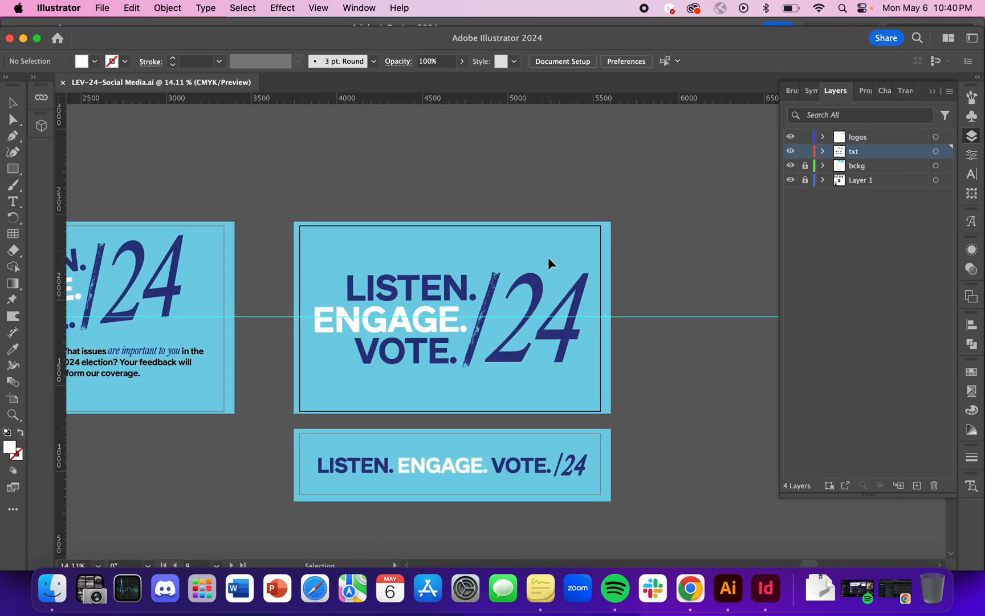
scroll(476, 447, "down", 4)
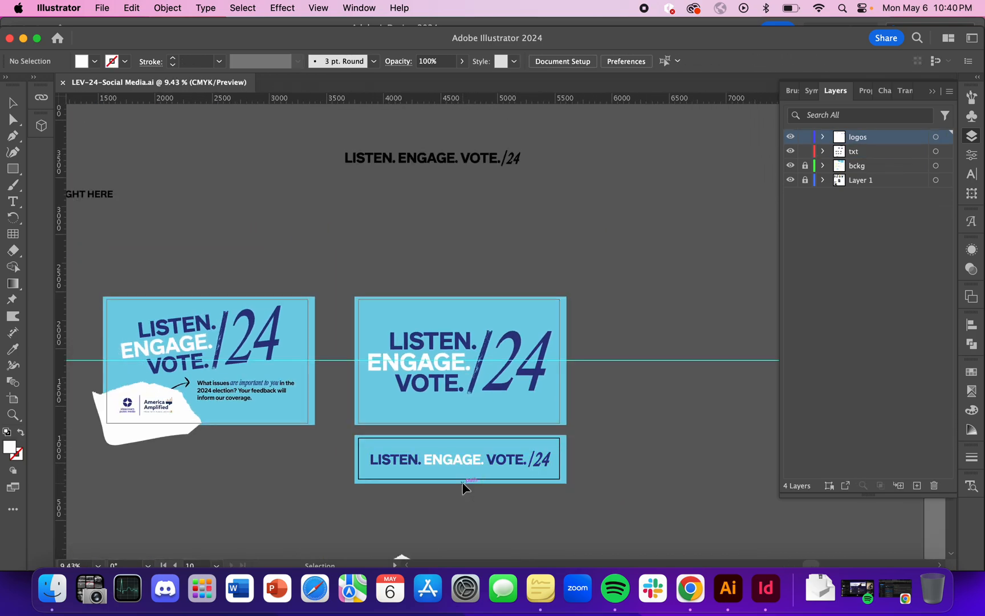
left_click(440, 462)
left_click(485, 496)
scroll(485, 497, "down", 3)
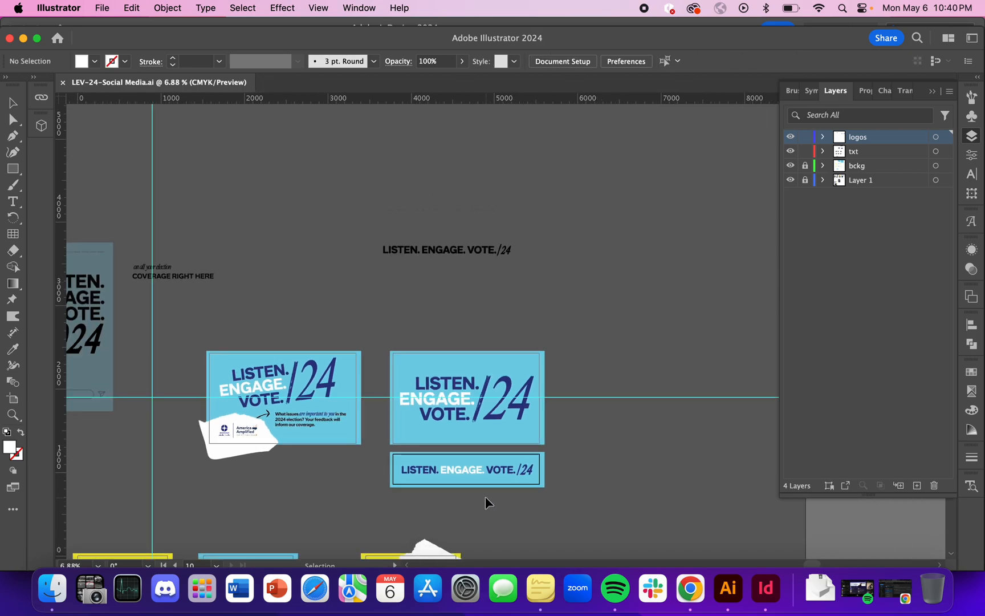
Examine the torn-paper election question cards, including the text of the "Curious about" and "cast your vote" cards.
scroll(485, 497, "down", 7)
scroll(485, 497, "left", 2)
scroll(506, 351, "up", 4)
left_click(505, 351)
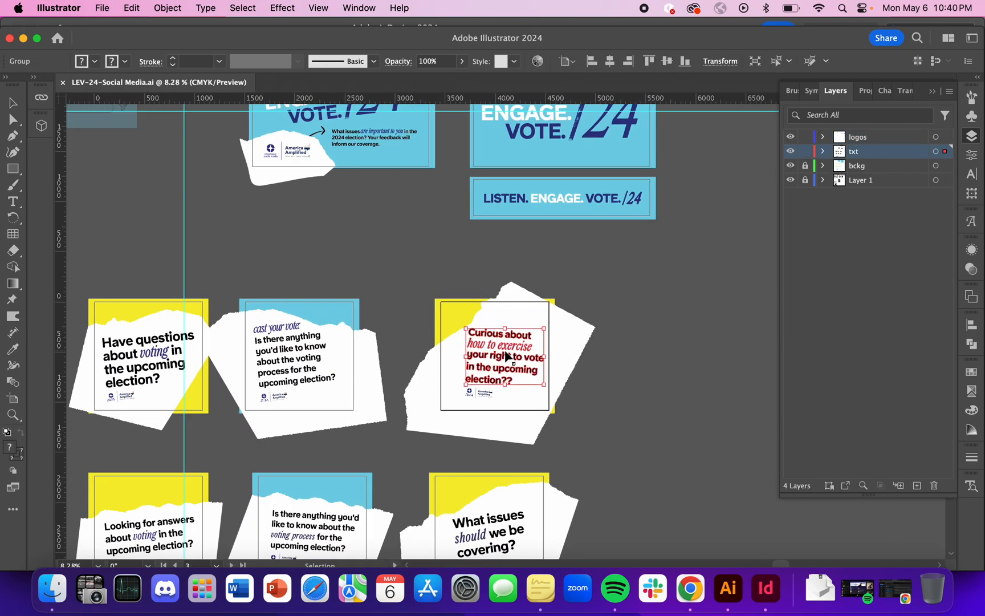
left_click(584, 368)
left_click(314, 344)
scroll(291, 364, "up", 1)
scroll(291, 363, "up", 2)
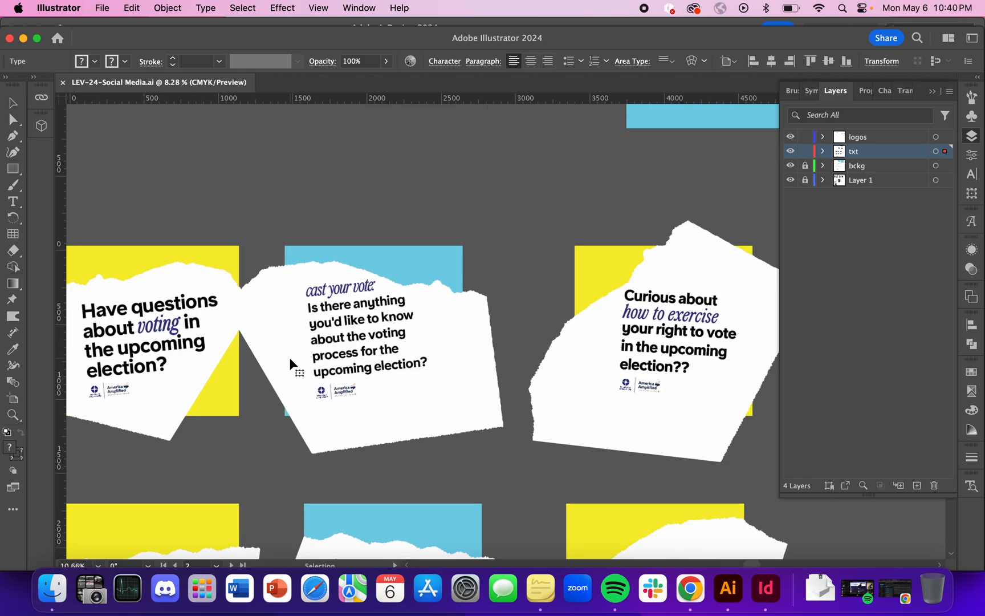
left_click(488, 211)
left_click(369, 351)
left_click(476, 363)
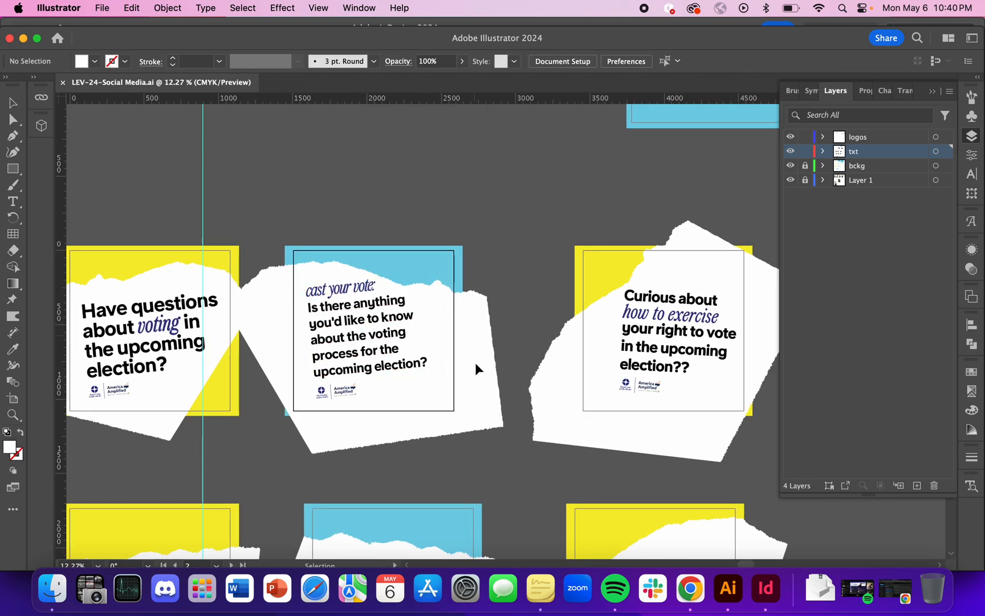
Unlock the bckg and Layer 1 layers and test selecting the torn paper and logos of the "cast your vote" card.
left_click(805, 166)
left_click(805, 179)
left_click(475, 359)
left_click_drag(475, 359, 471, 347)
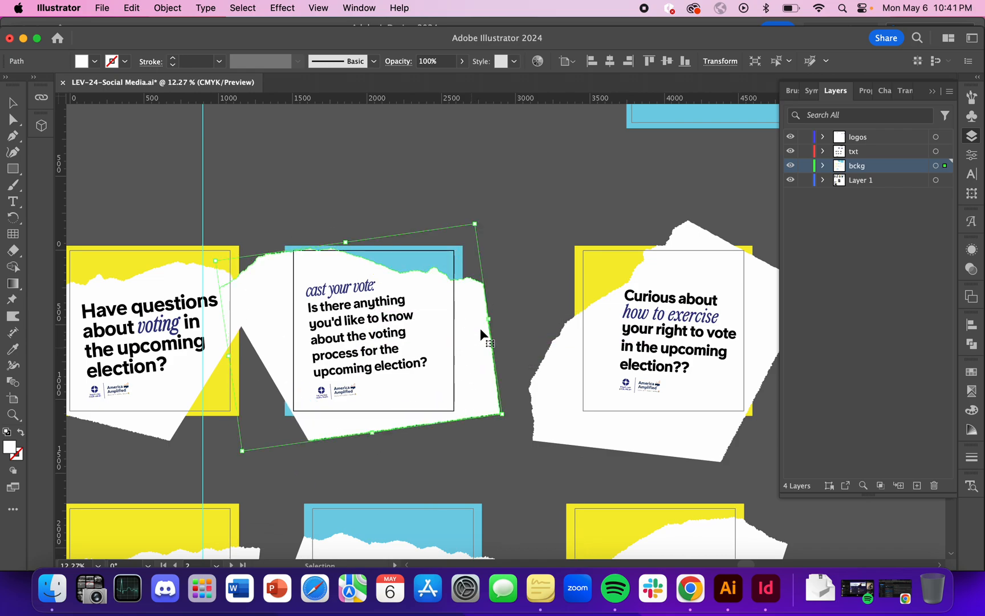
left_click(338, 394)
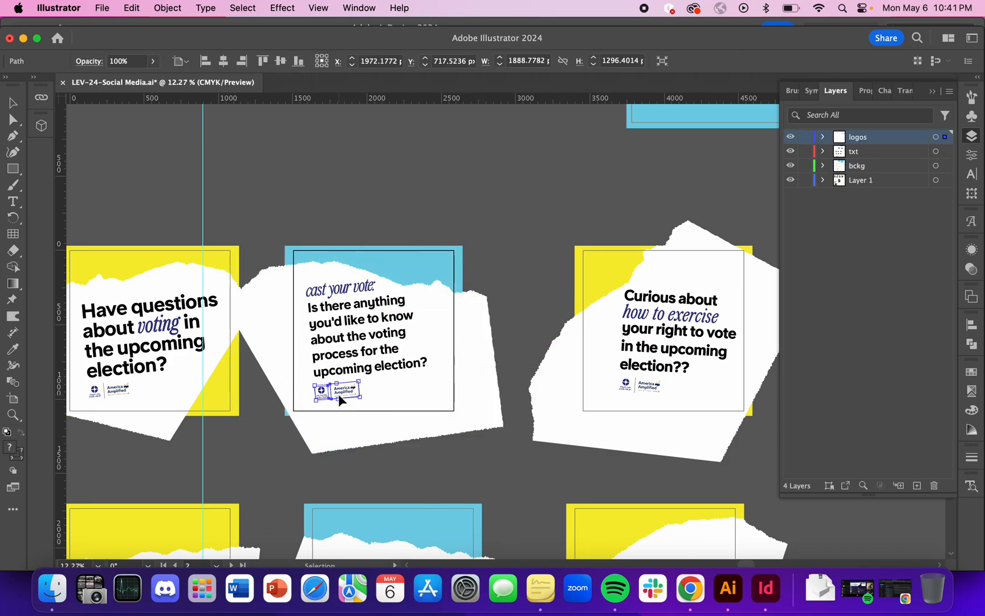
left_click(523, 220)
scroll(272, 447, "left", 2)
scroll(271, 447, "down", 1)
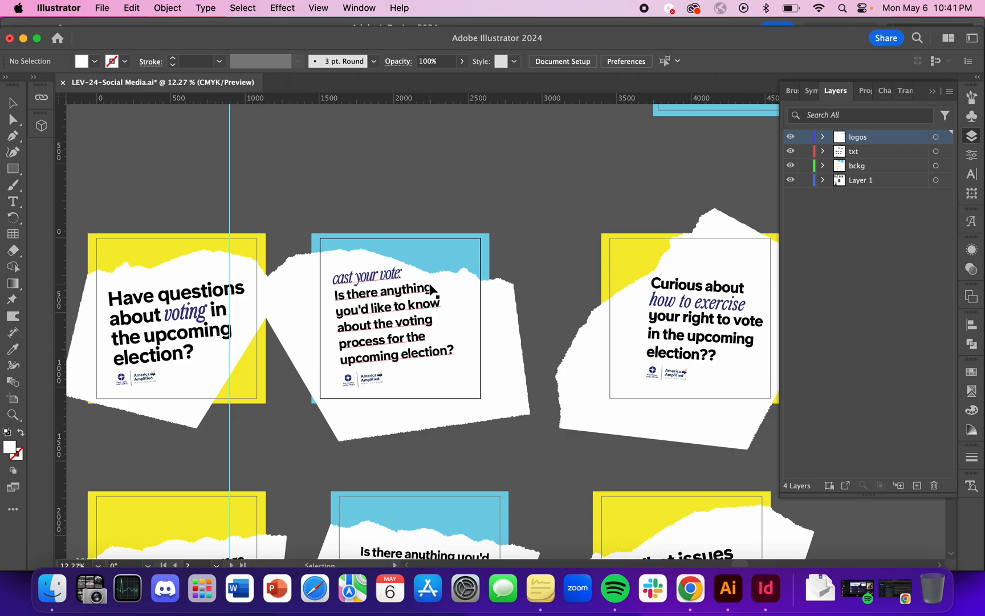
left_click(400, 165)
scroll(397, 208, "down", 3)
scroll(397, 207, "up", 2)
scroll(398, 183, "down", 1)
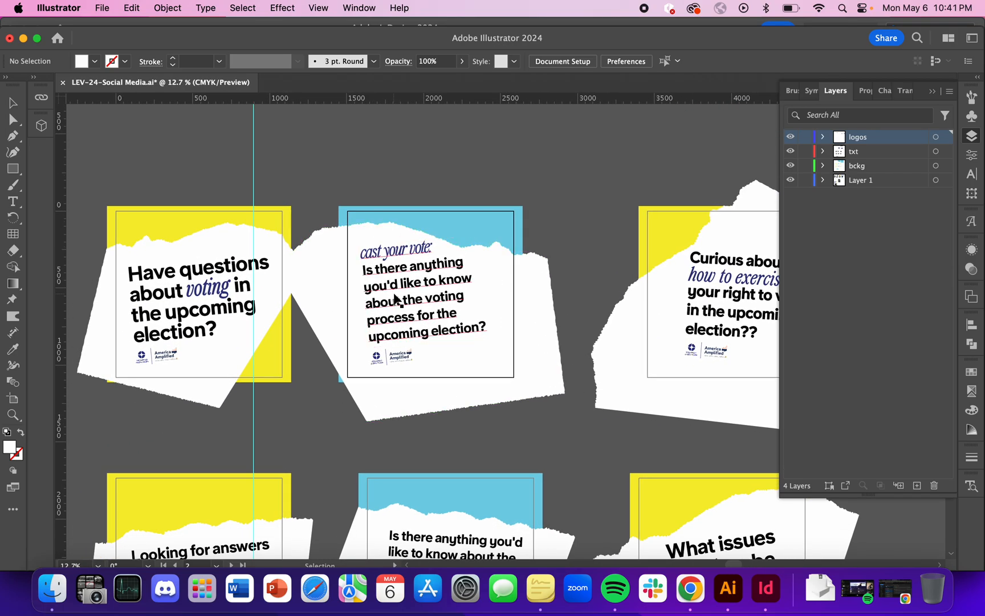
scroll(397, 257, "down", 3)
scroll(396, 299, "up", 3)
scroll(396, 298, "up", 4)
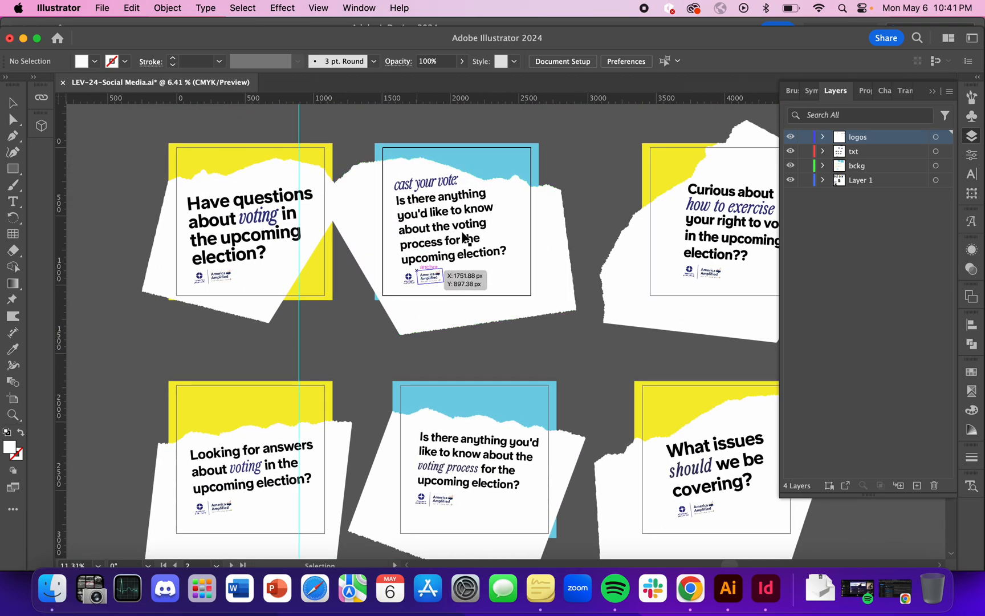
scroll(456, 246, "up", 2)
scroll(464, 235, "up", 3)
scroll(481, 157, "down", 1)
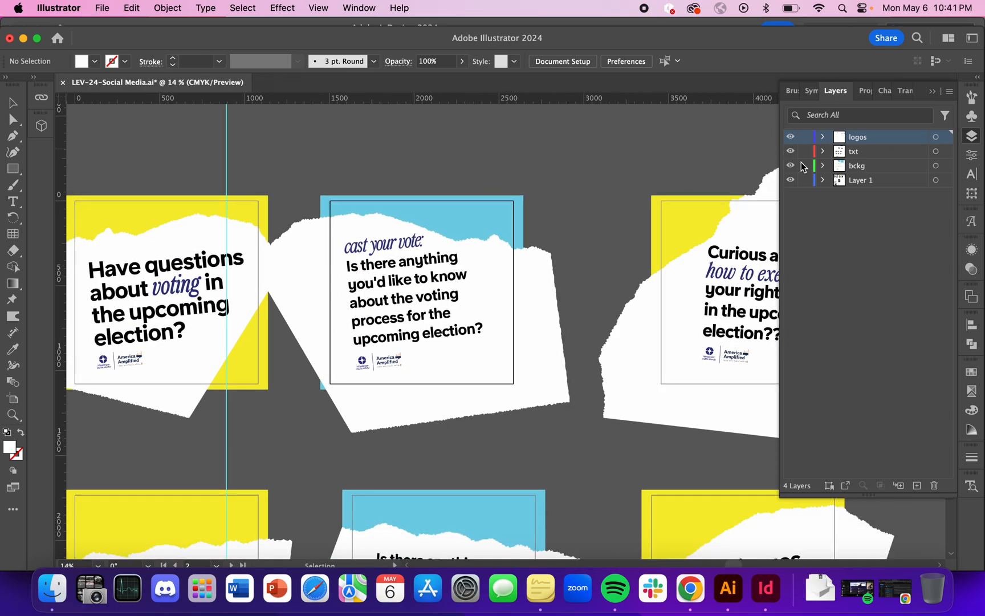
left_click(169, 8)
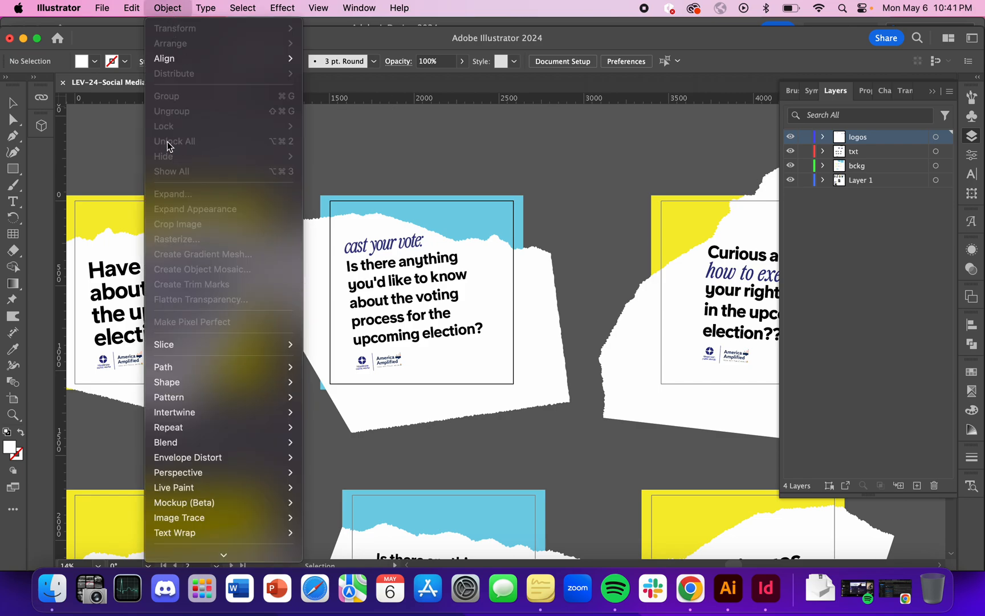
left_click(331, 152)
scroll(305, 161, "right", 2)
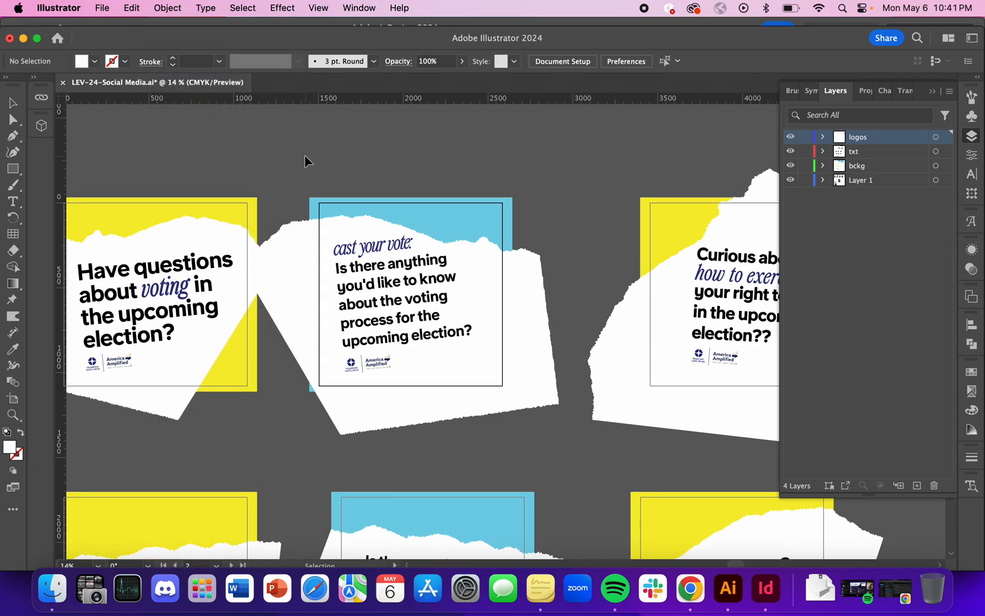
Select all the artwork of the blue "cast your vote" card and open the Export Selection settings for it.
left_click_drag(303, 163, 525, 428)
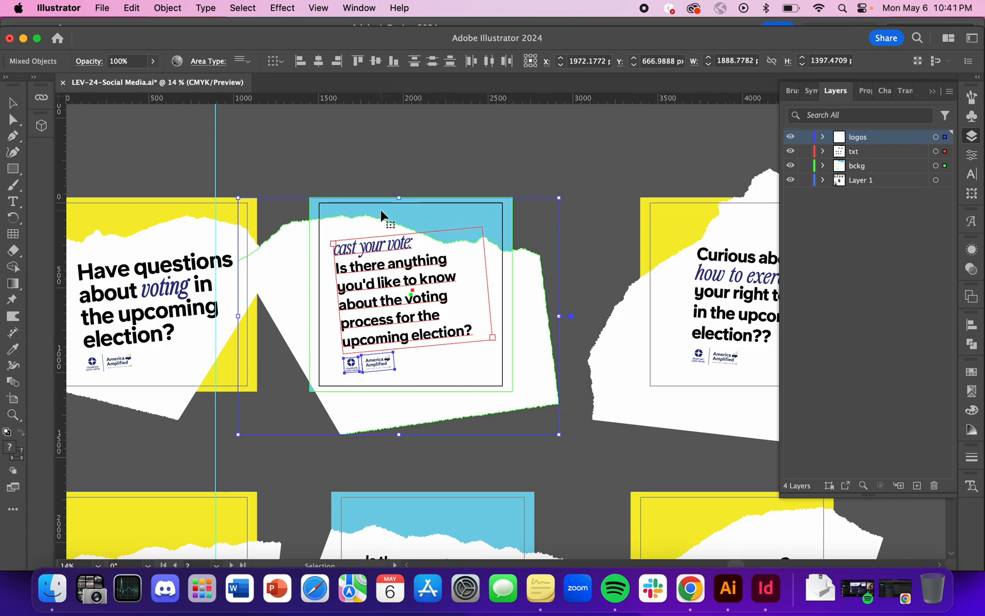
left_click(103, 15)
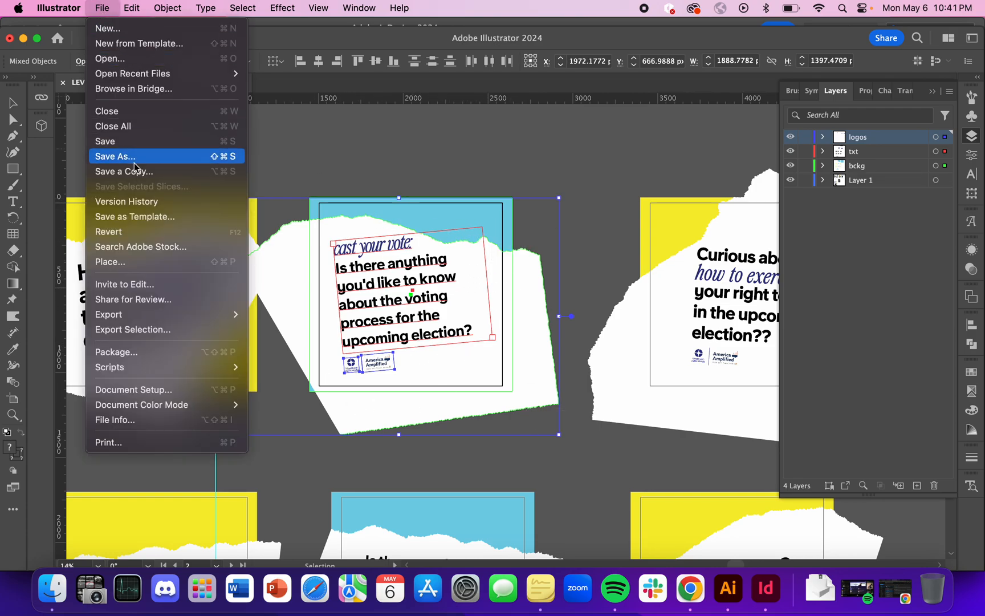
left_click(168, 333)
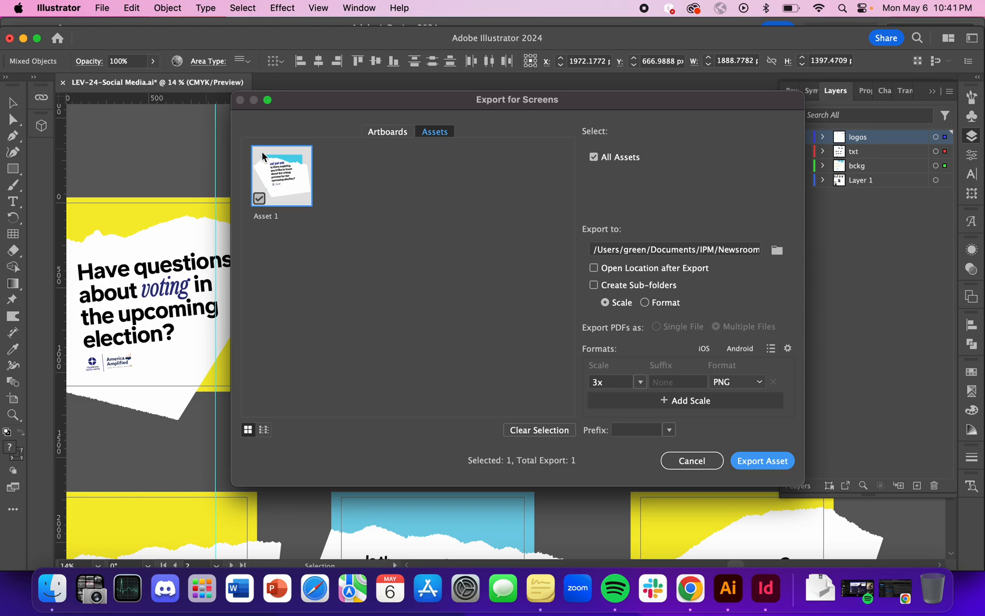
left_click_drag(400, 99, 721, 106)
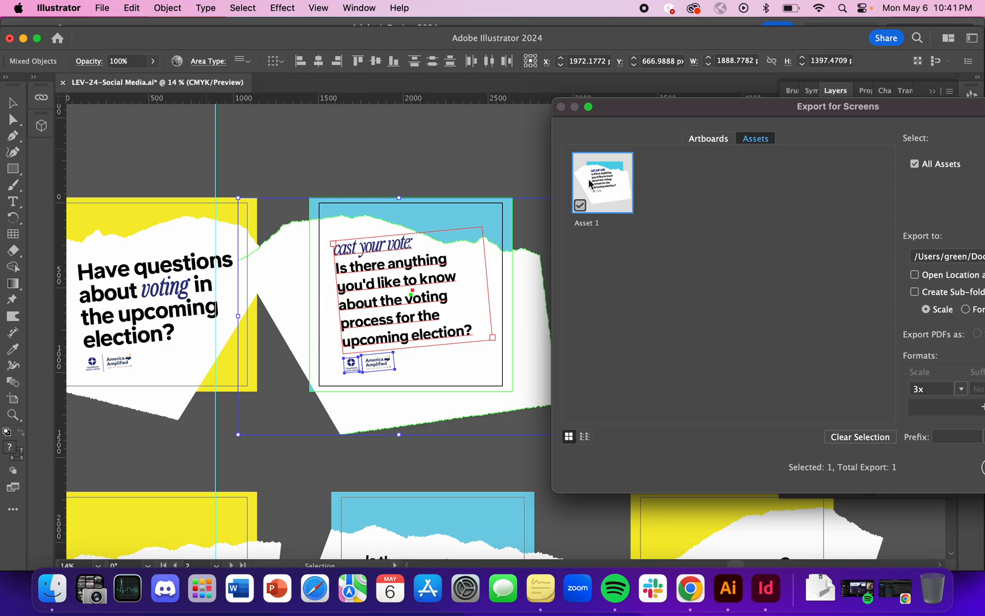
left_click_drag(684, 110, 330, 131)
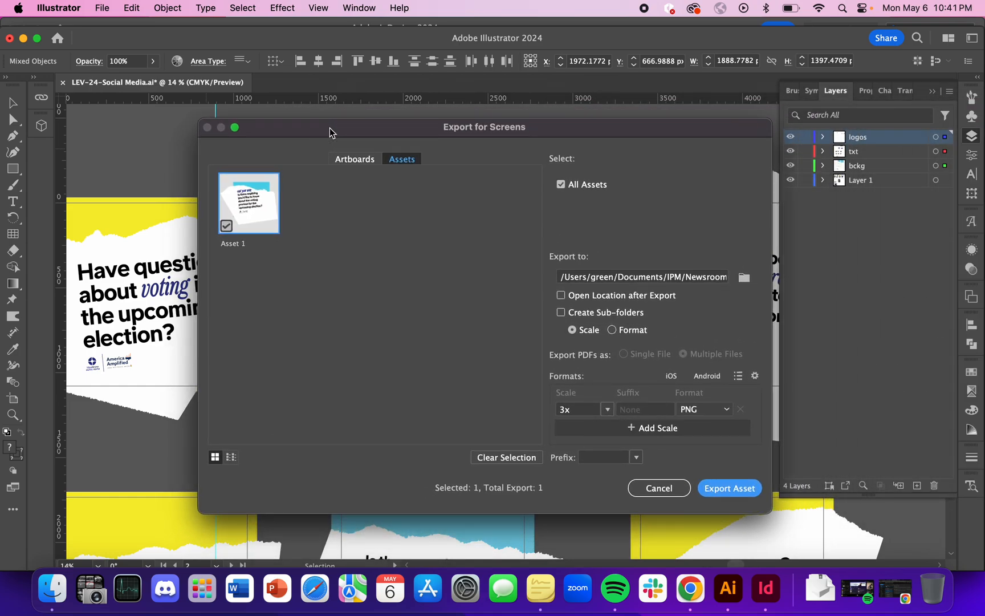
Set the Desktop folder as the export destination.
left_click(744, 279)
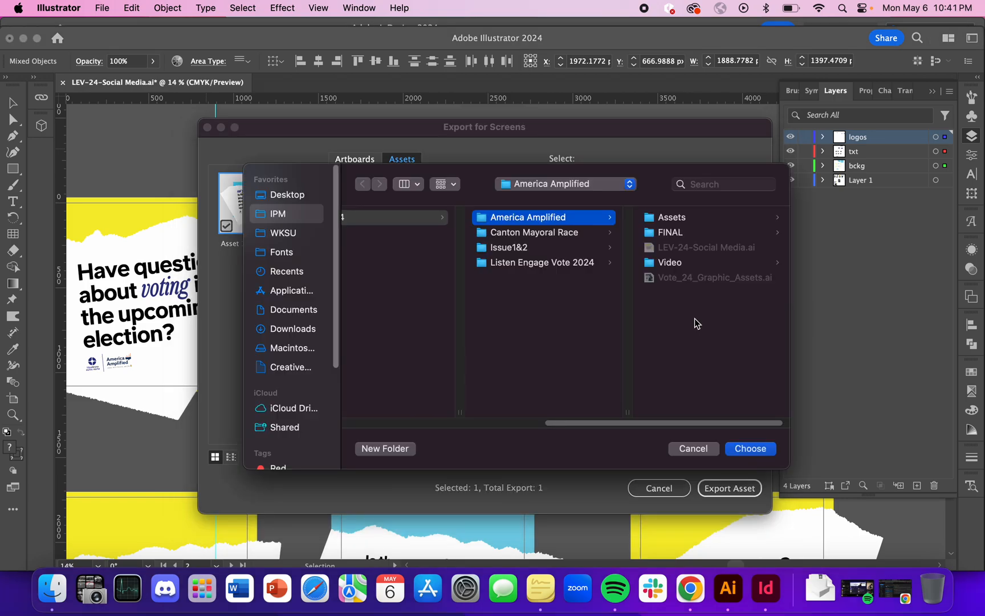
left_click(310, 197)
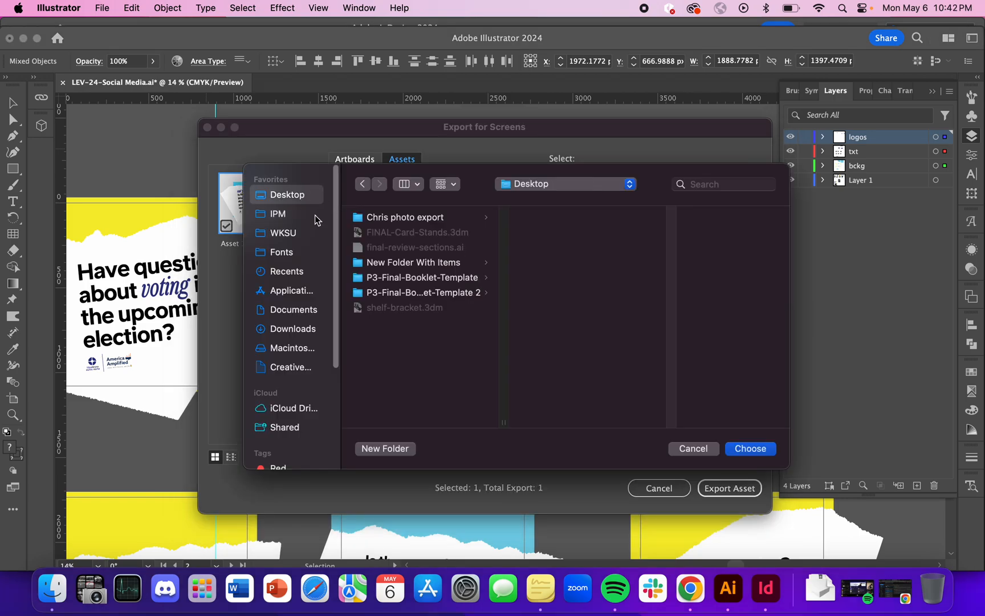
left_click(752, 449)
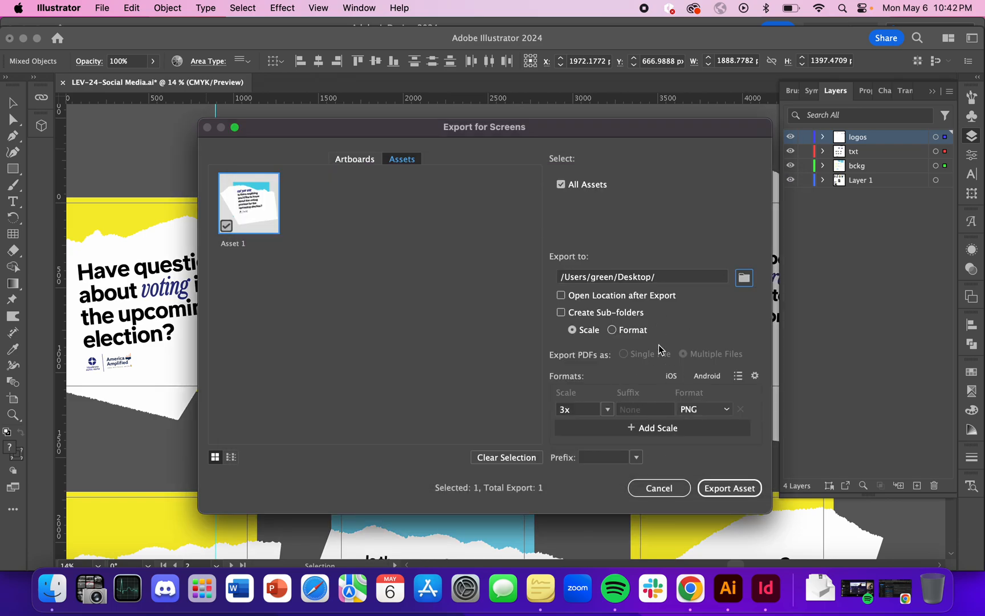
Set the export format to SVG and export the asset.
left_click(723, 409)
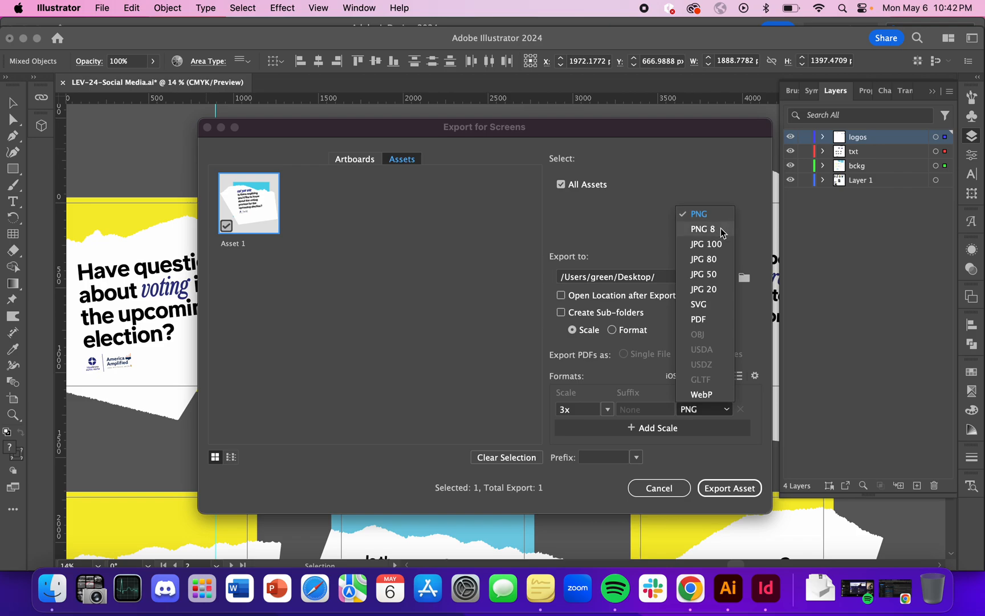
left_click(717, 307)
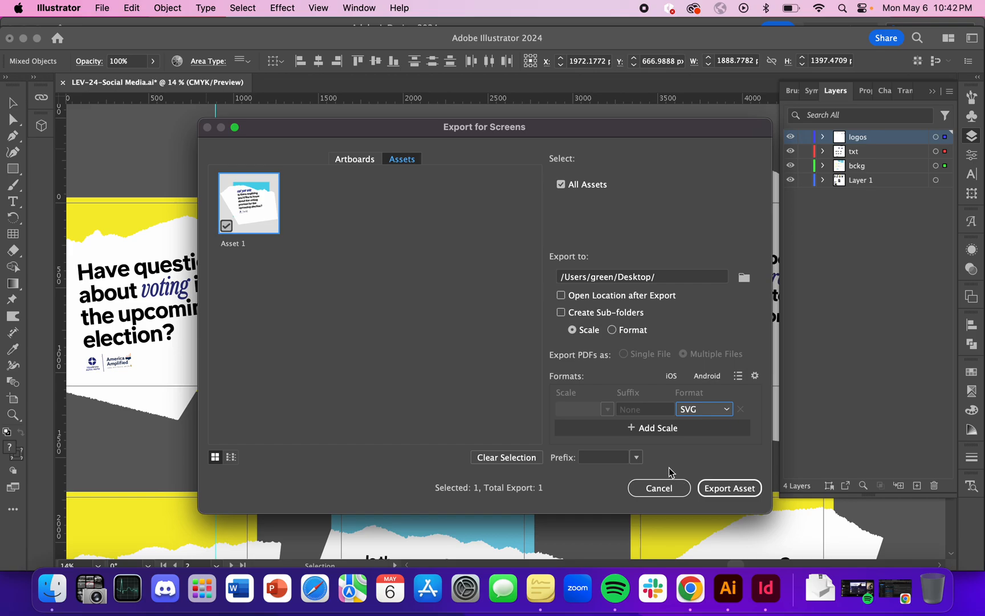
left_click(732, 488)
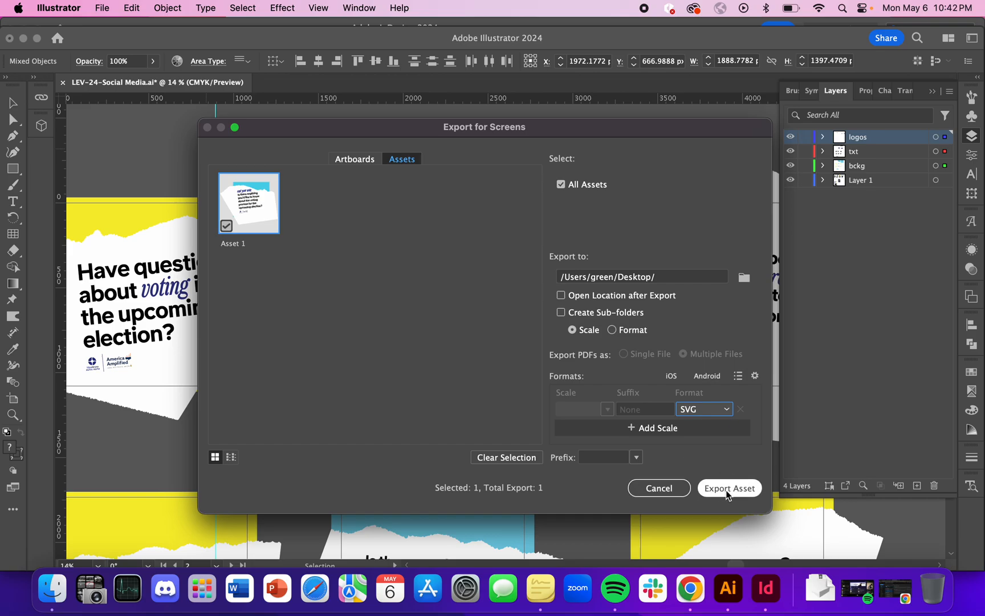
Switch to InDesign and load Asset 1.svg from the Desktop for placing in the untitled document.
key("ctrl+Up")
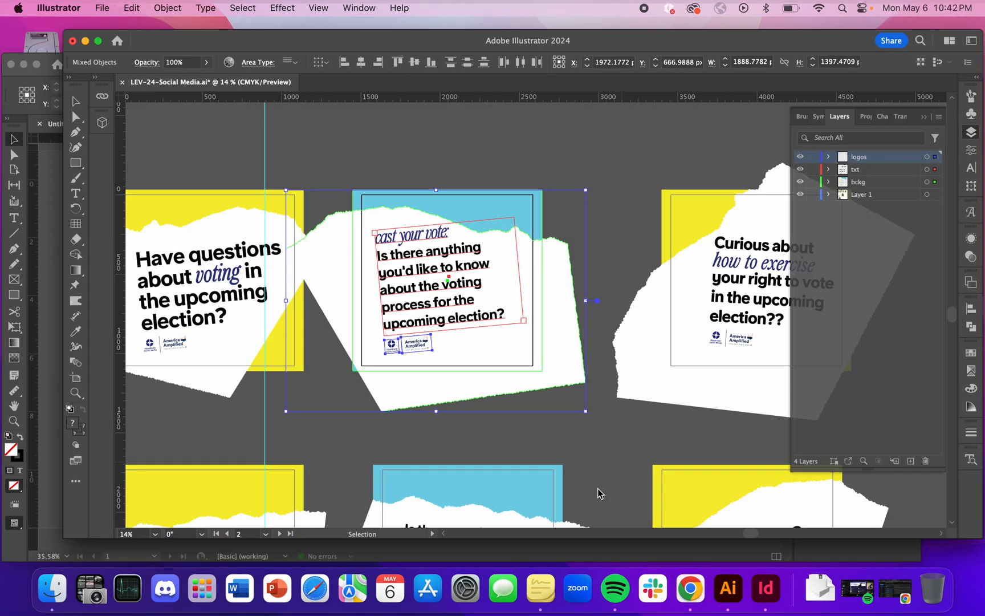
left_click(307, 428)
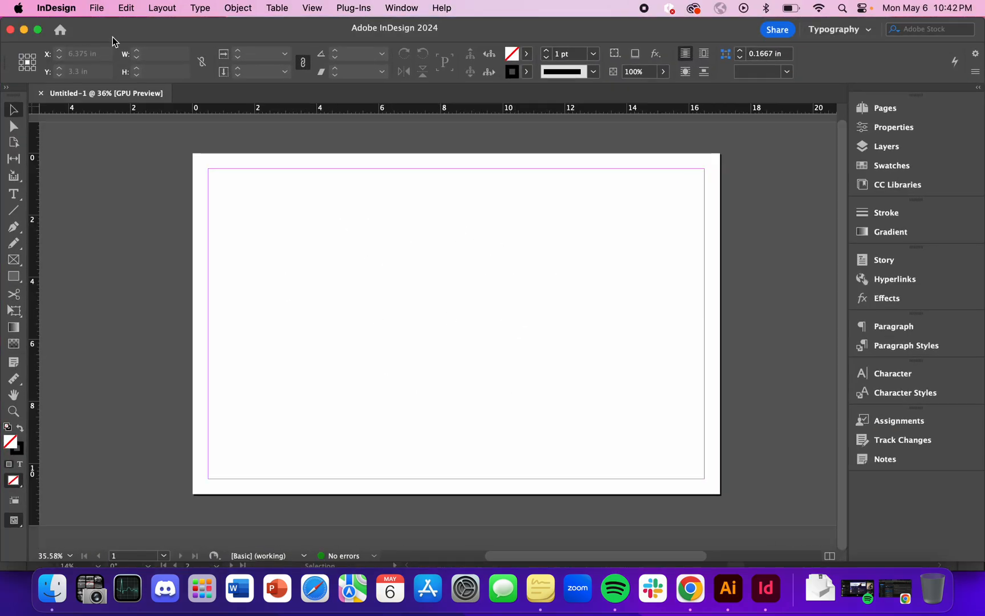
left_click(98, 8)
left_click(137, 209)
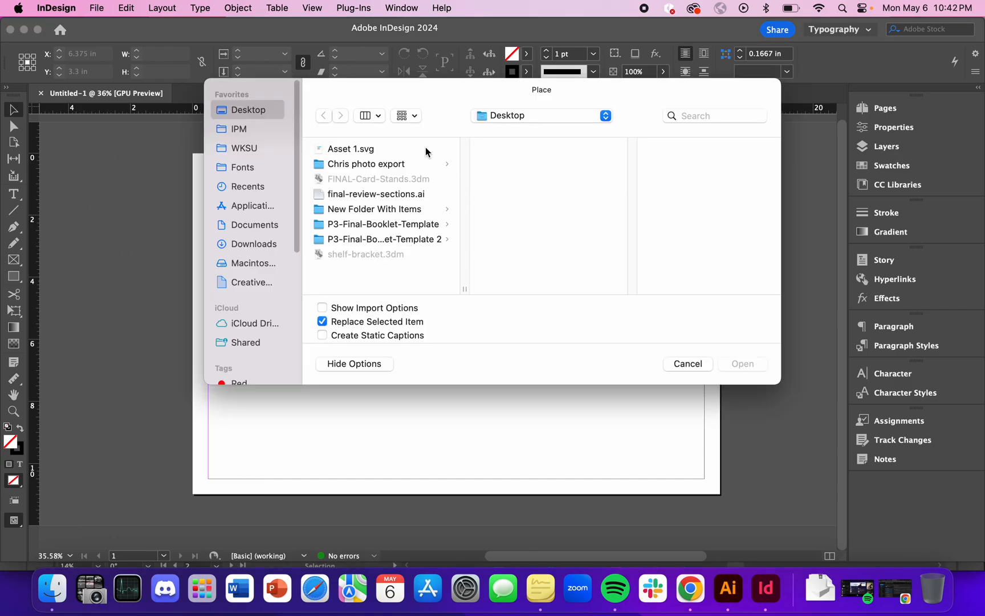
left_click(364, 149)
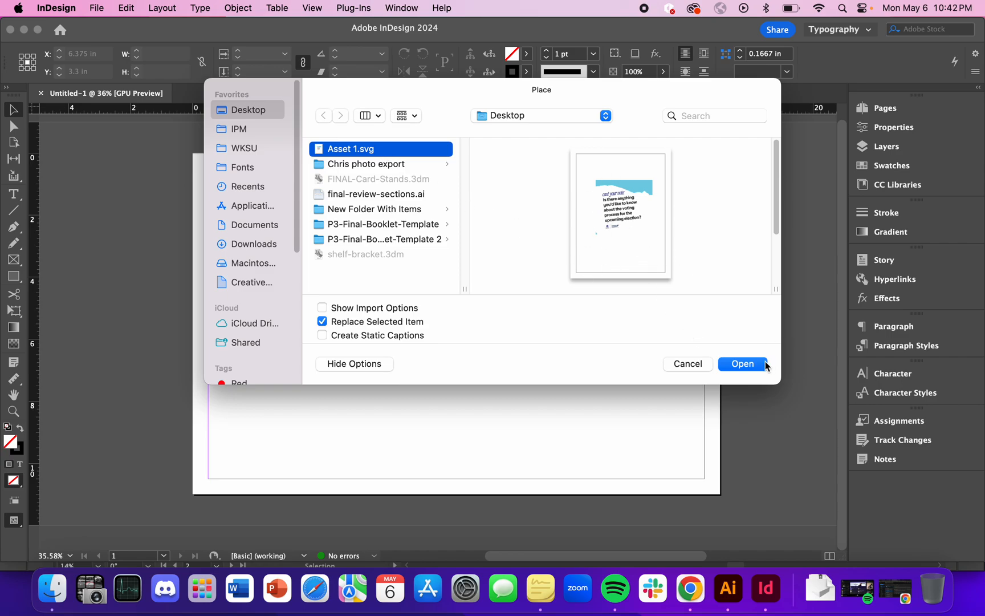
left_click(743, 364)
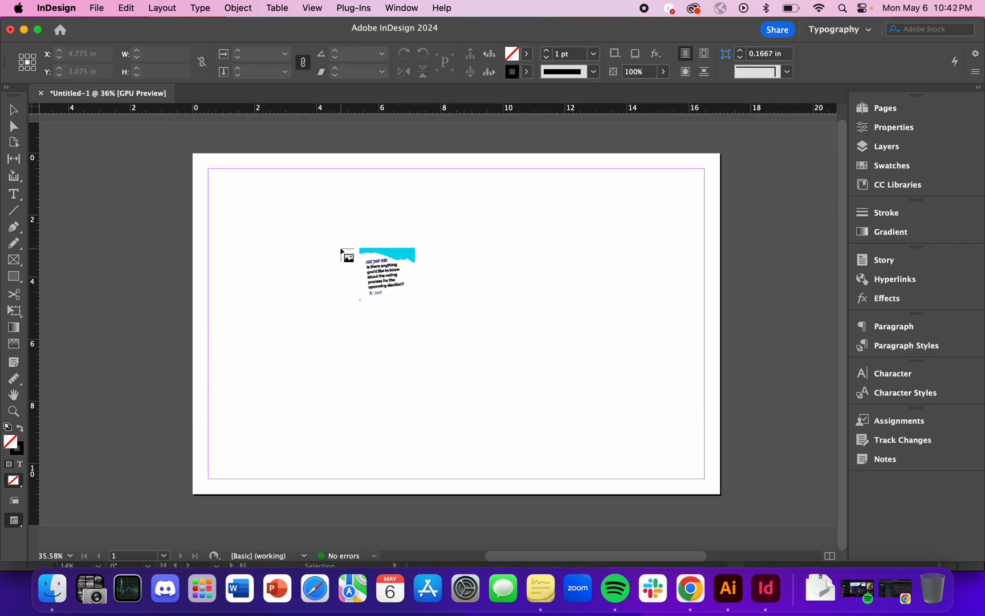
Switch briefly to Illustrator and back to InDesign, and place the loaded SVG at full size on the page.
key("ctrl+Up")
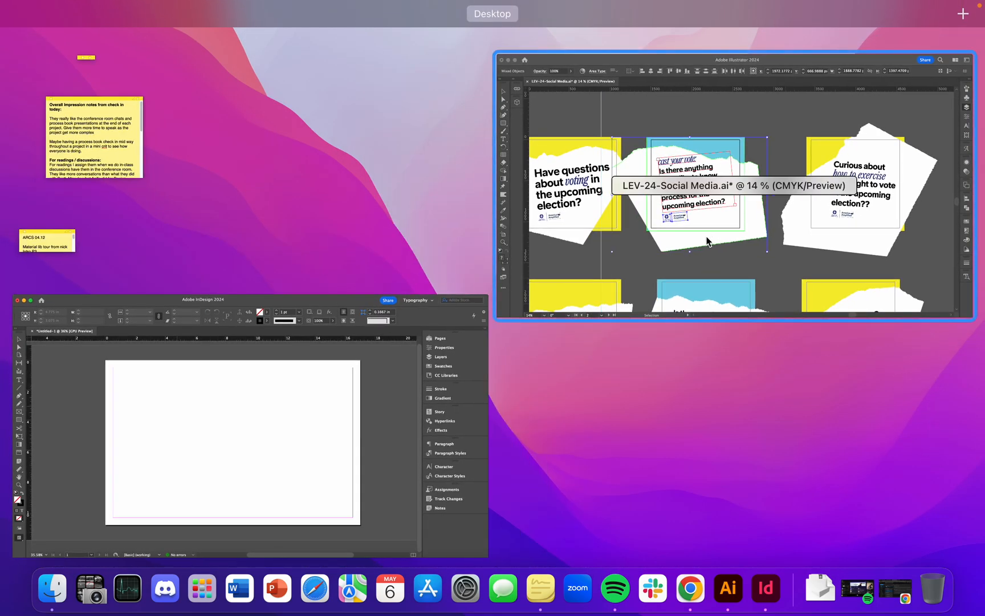
left_click(709, 242)
key("ctrl+Up")
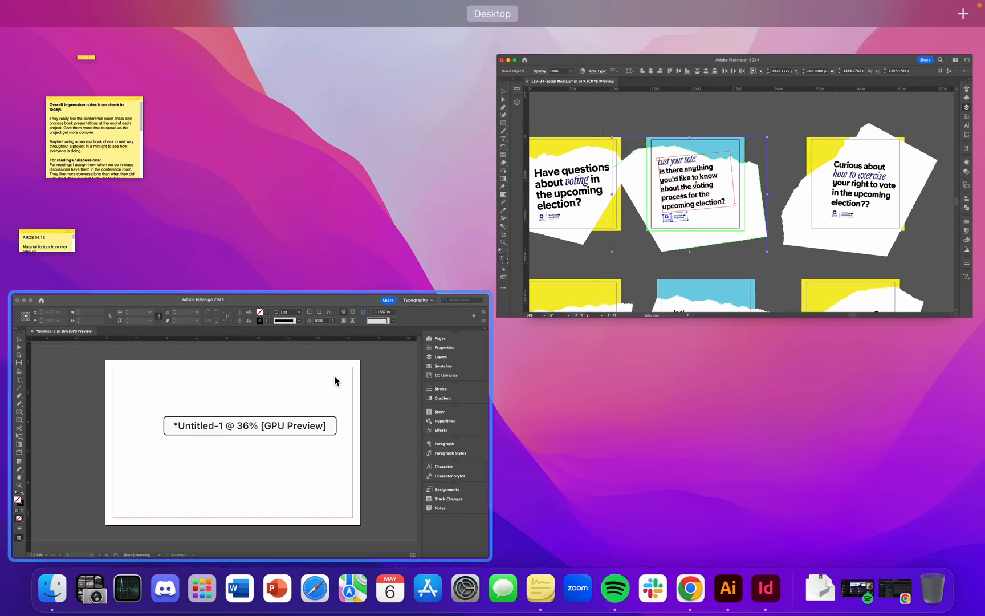
left_click(334, 378)
left_click(374, 273)
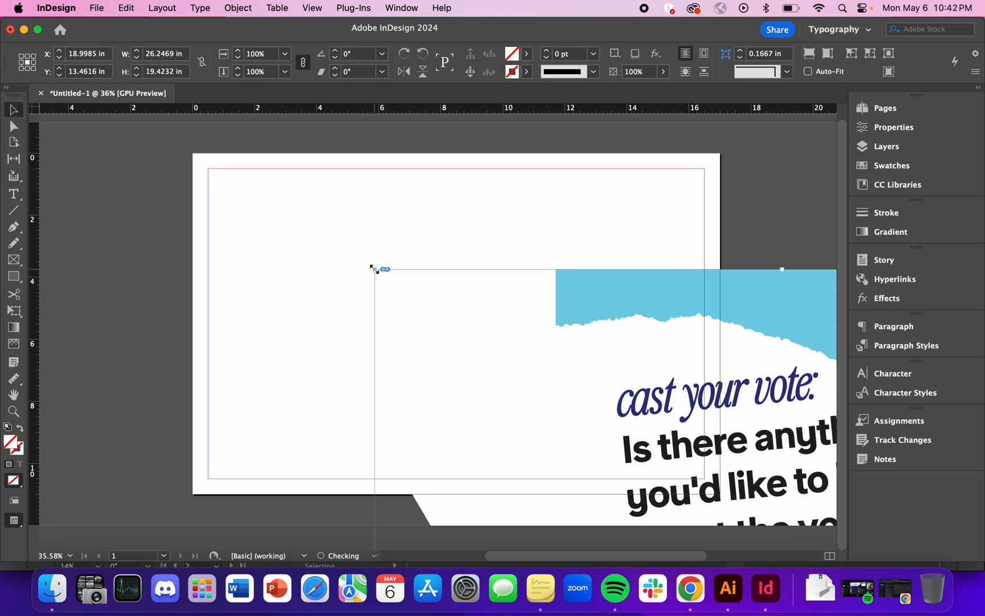
Move the placed card graphic over the page, finishing with its centre at about X 17.72 in, Y 9.71 in.
scroll(596, 399, "down", 5)
left_click_drag(593, 396, 502, 288)
scroll(500, 319, "up", 3)
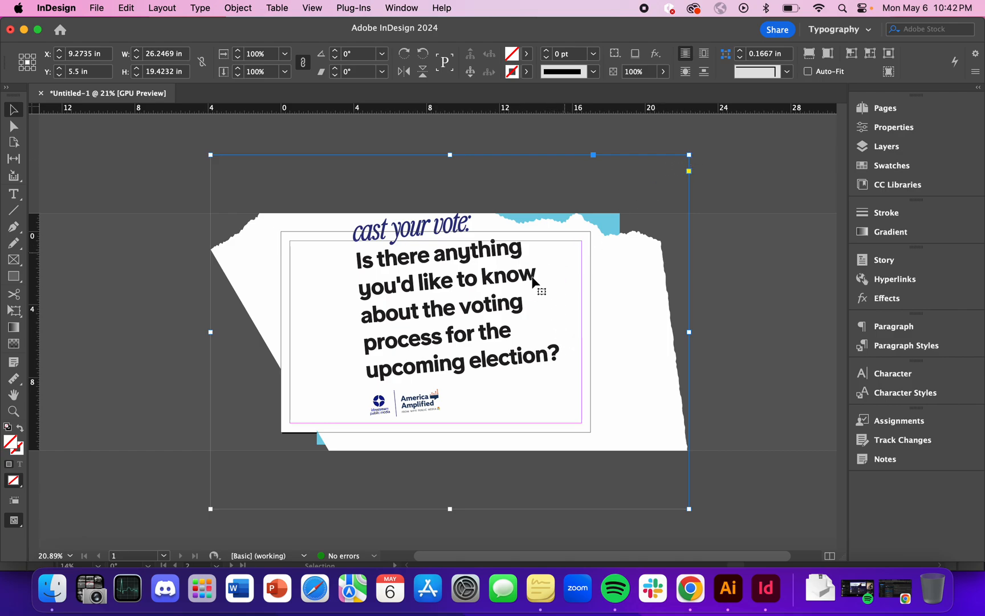
scroll(528, 286, "down", 2)
scroll(472, 325, "up", 3)
scroll(473, 325, "down", 3)
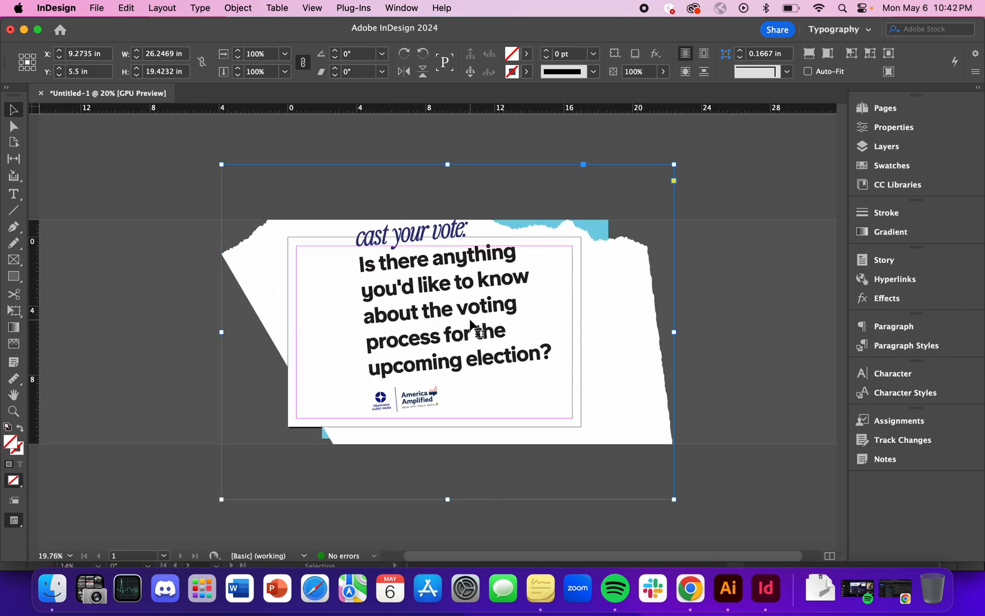
scroll(473, 325, "up", 3)
left_click_drag(530, 311, 662, 401)
Switch to Illustrator and review the Export Selection settings for the "cast your vote" card without exporting.
key("ctrl+Up")
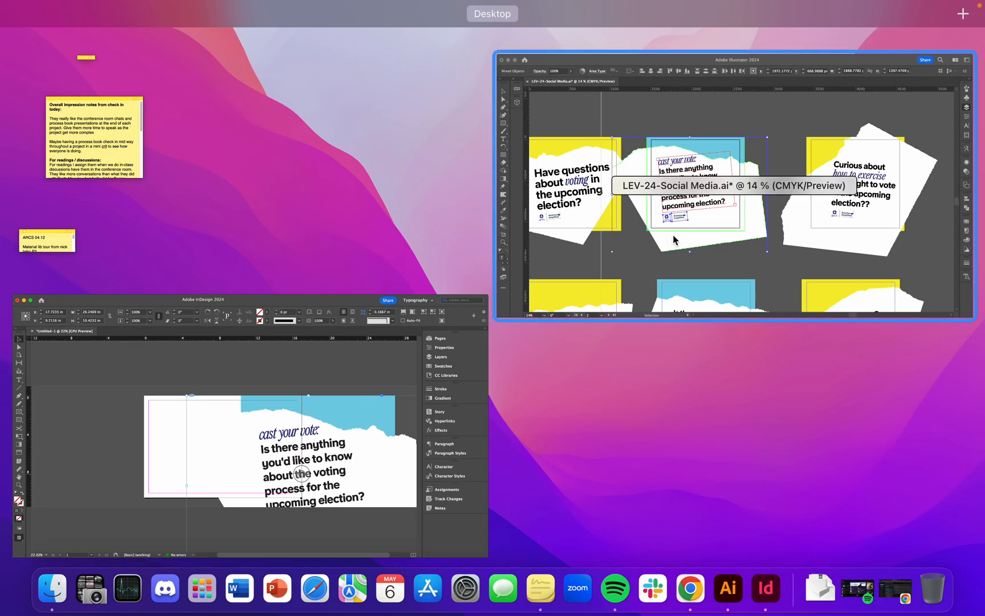
left_click(673, 234)
left_click(102, 8)
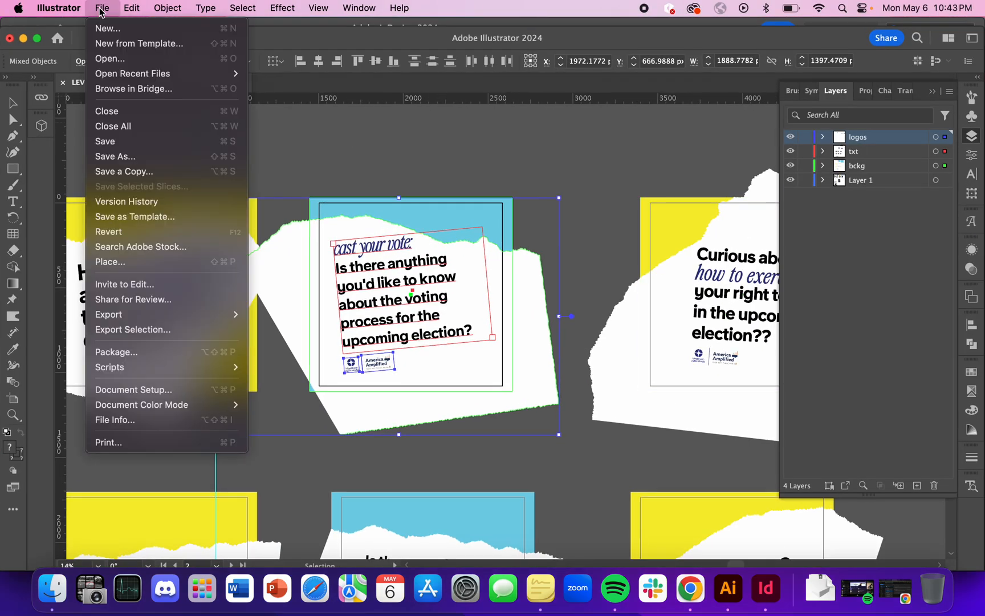
left_click(165, 330)
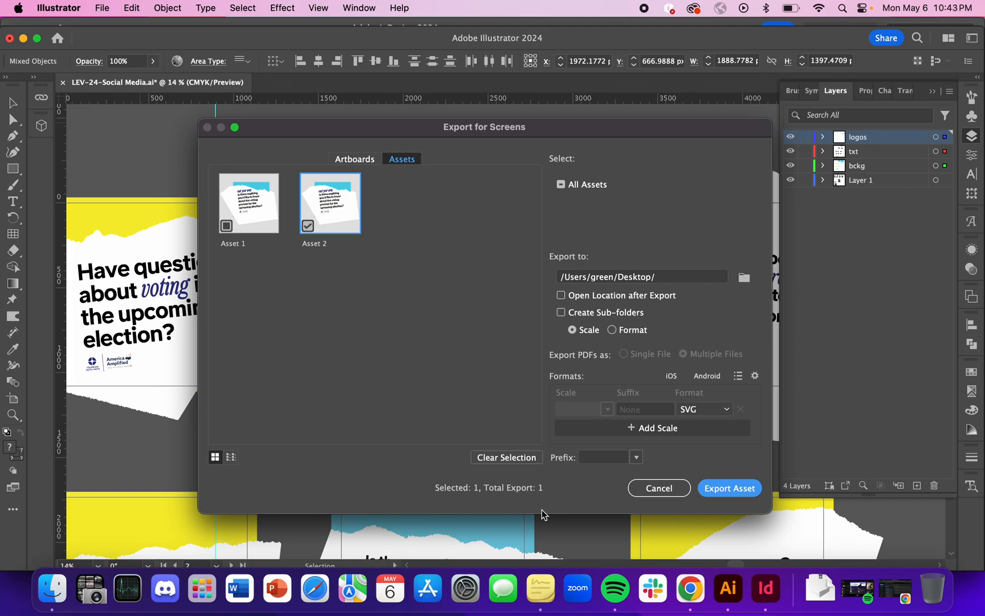
left_click(673, 493)
Switch to InDesign, move the card graphic left across the page and enlarge it to about 35.17 by 26.03 in.
key("ctrl+Up")
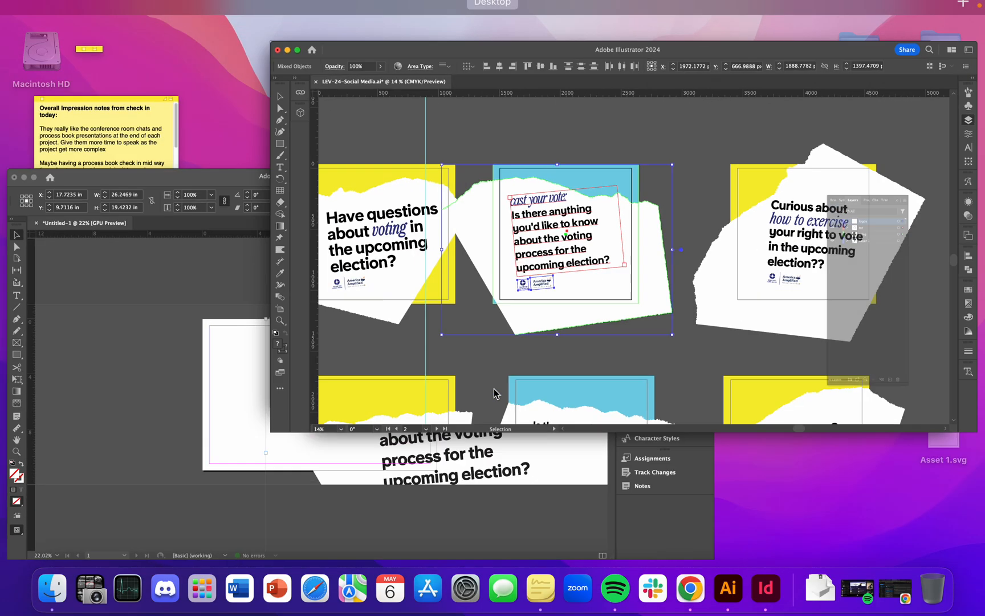
left_click(403, 412)
scroll(523, 342, "down", 2)
left_click_drag(664, 330, 476, 316)
left_click_drag(184, 228, 25, 111)
scroll(443, 336, "down", 5)
key("super+z")
left_click_drag(278, 265, 118, 146)
key("super+z")
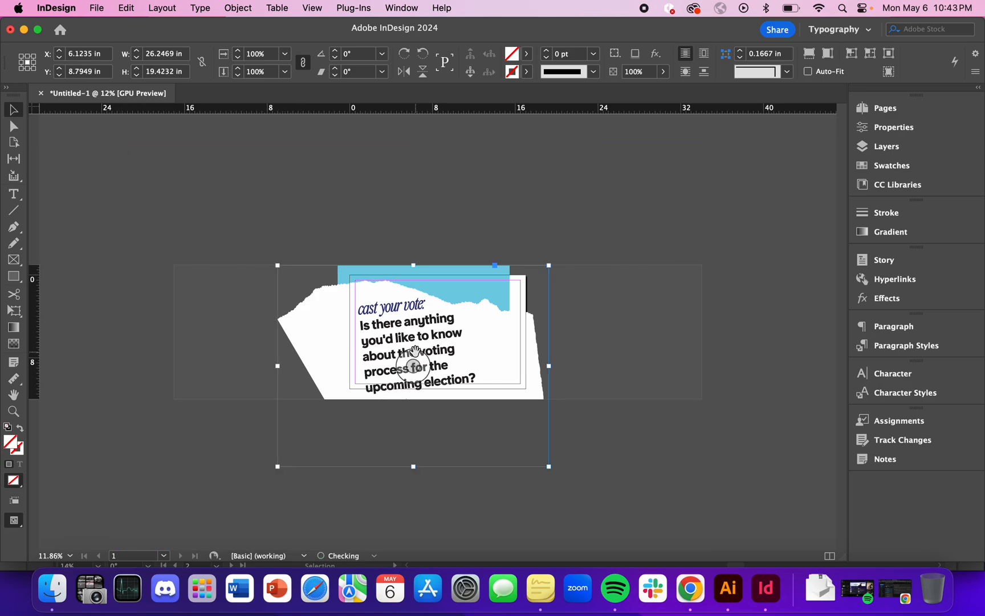
left_click_drag(276, 263, 185, 197)
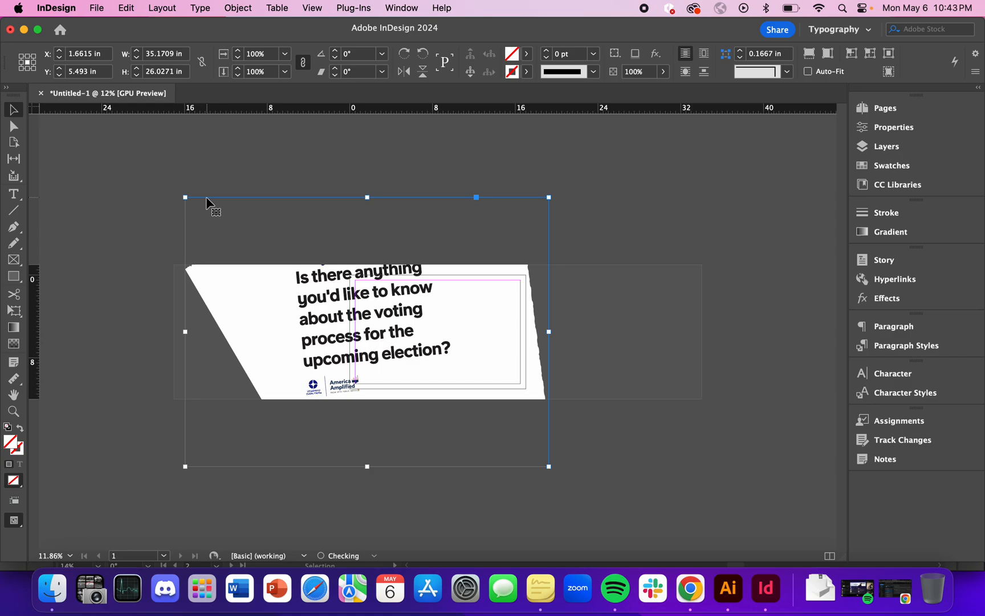
Examine the edges of the enlarged card's lettering at very high magnification and compare them with the full page view.
scroll(362, 319, "up", 3)
left_click(900, 268)
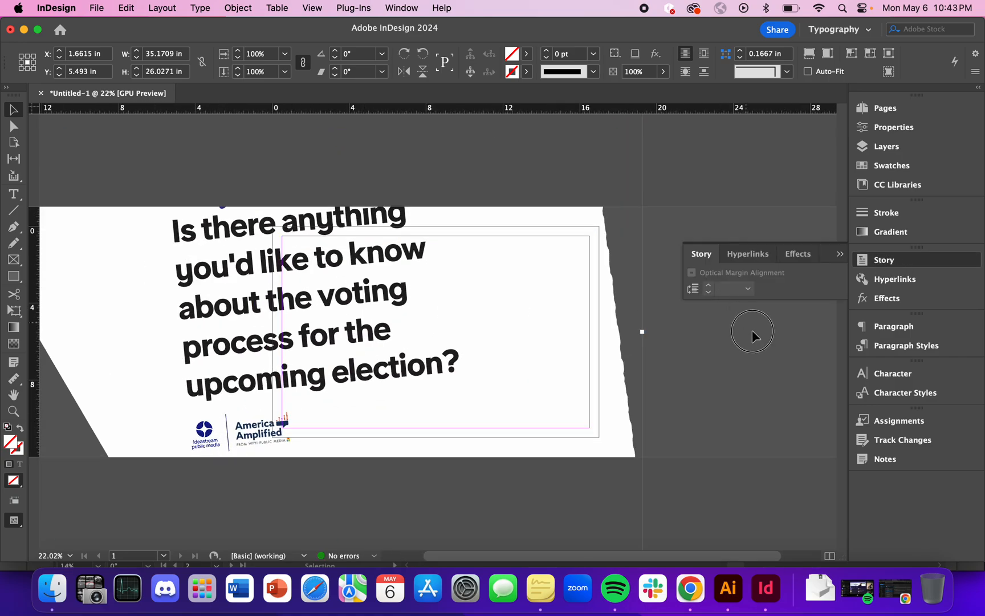
left_click(755, 335)
scroll(365, 336, "up", 1)
scroll(367, 337, "up", 5)
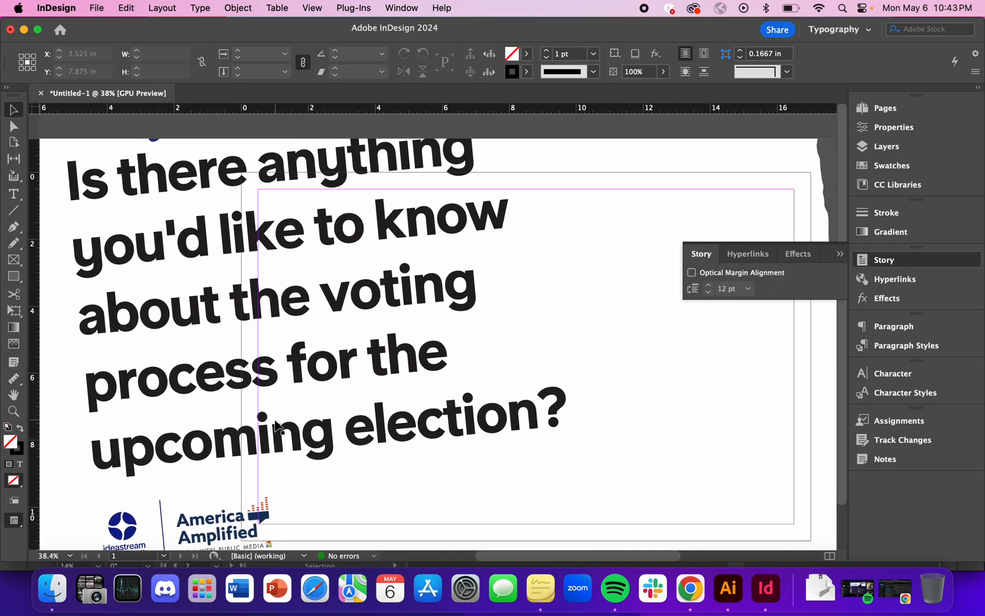
scroll(370, 387, "up", 14)
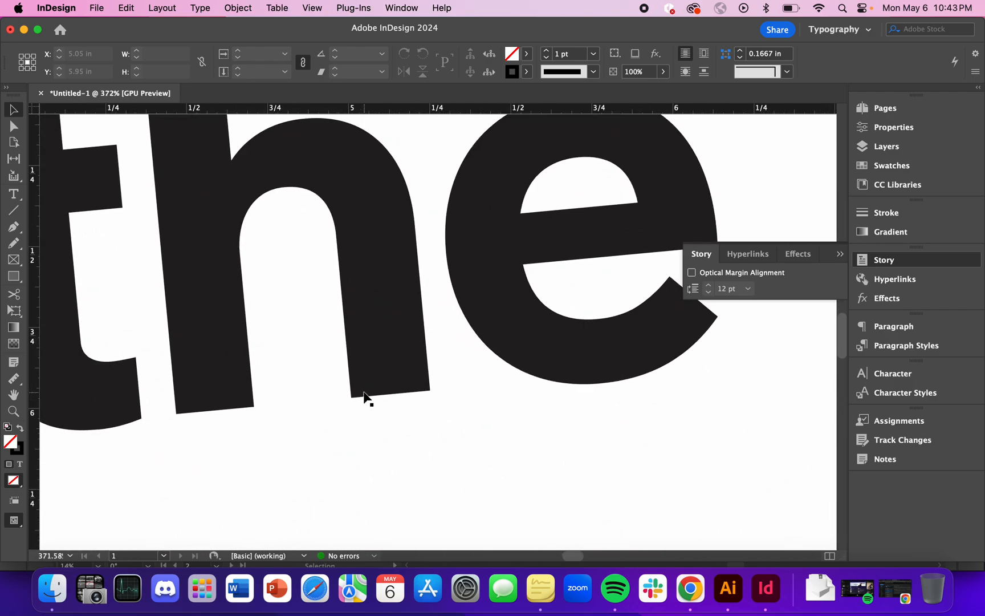
right_click(479, 381)
left_click(360, 417)
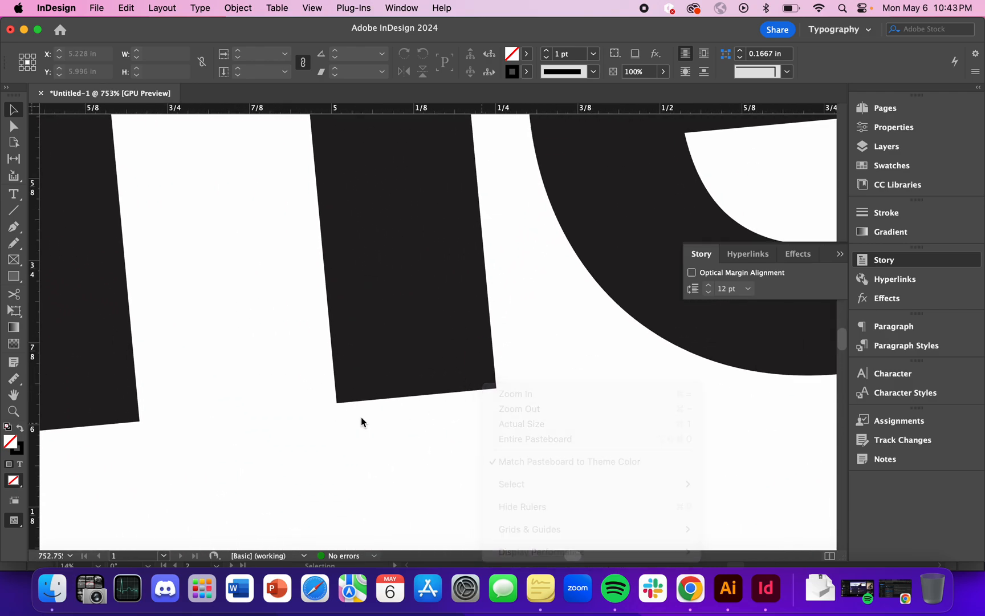
scroll(361, 416, "down", 8)
scroll(360, 422, "down", 8)
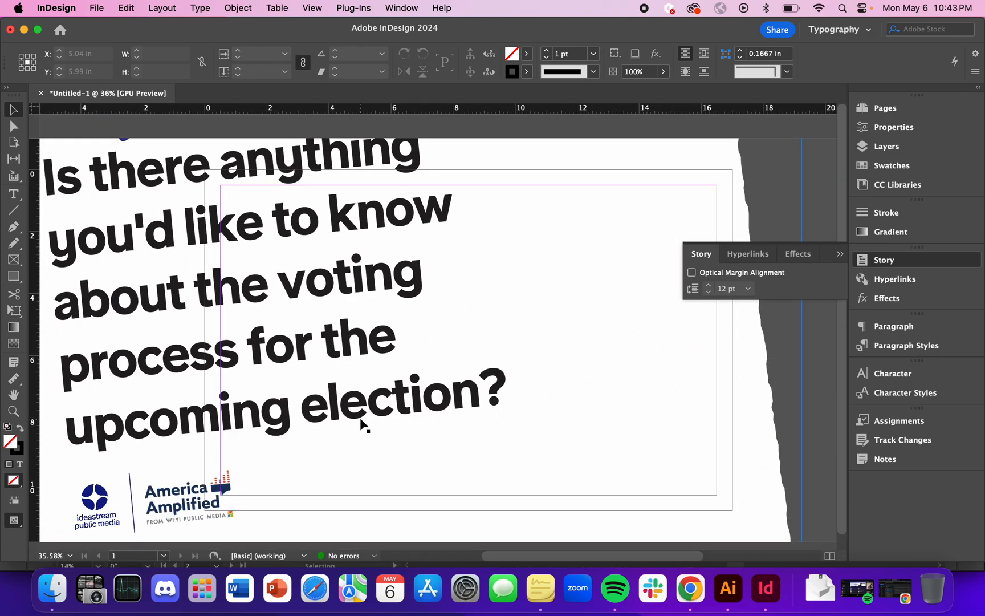
Delete the enlarged card graphic from the InDesign page.
left_click(435, 374)
scroll(434, 368, "down", 2)
key("Delete")
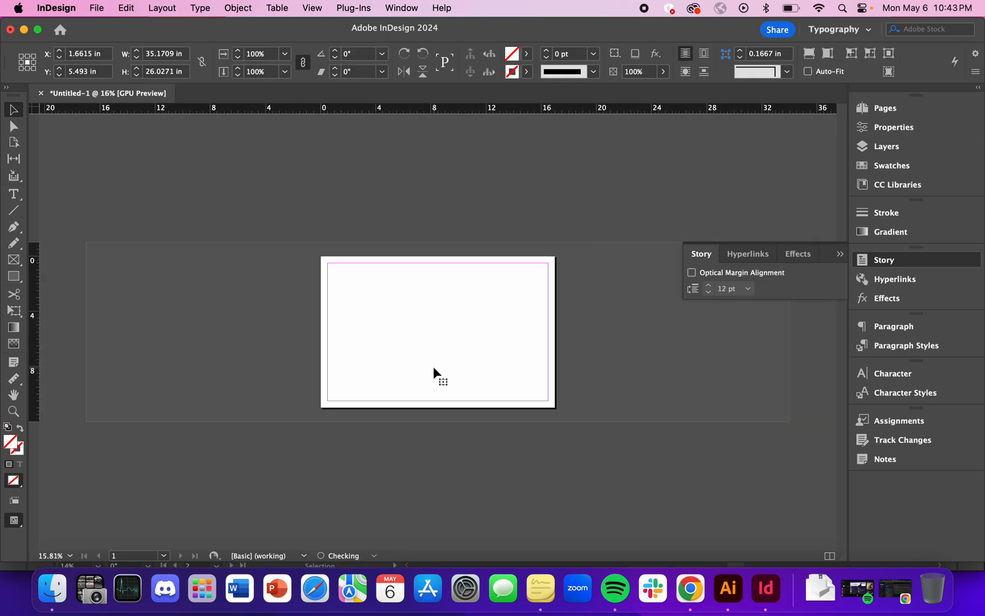
Switch to Illustrator and use the Artboard tool to check the artboard number and bounds of the "cast your vote" card.
key("ctrl+Up")
left_click(741, 264)
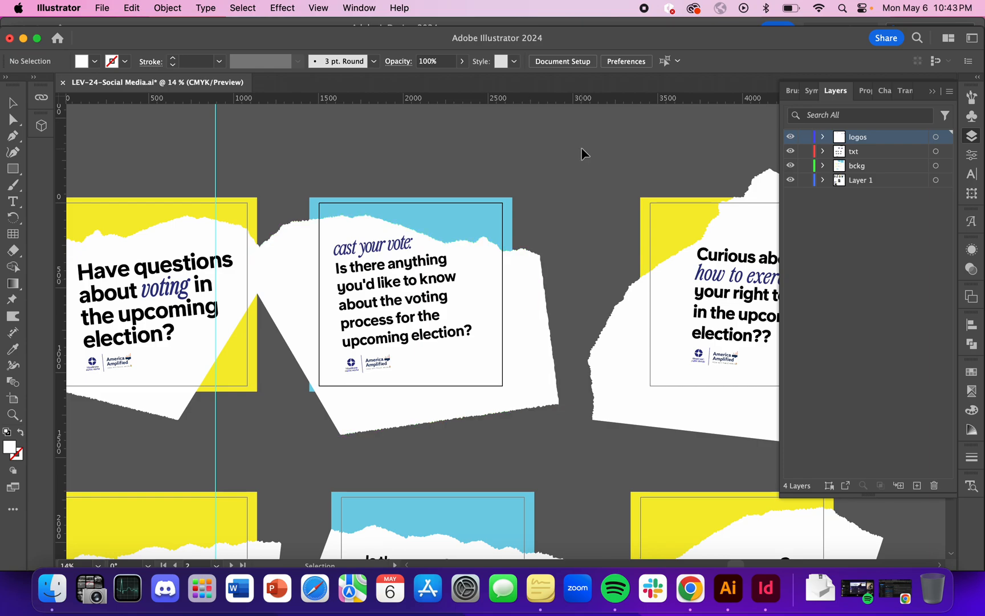
key("shift+o")
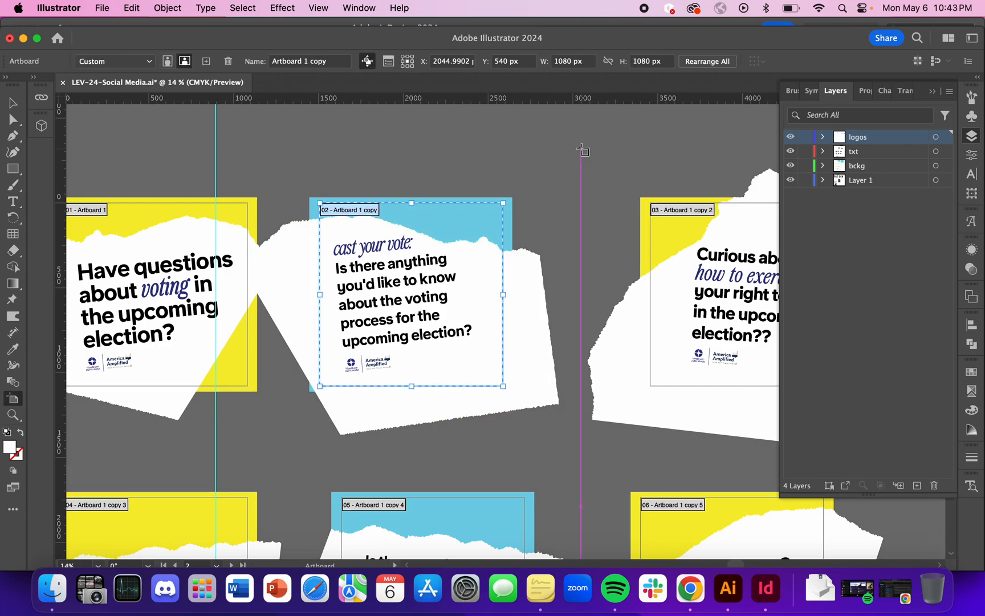
scroll(335, 349, "down", 3)
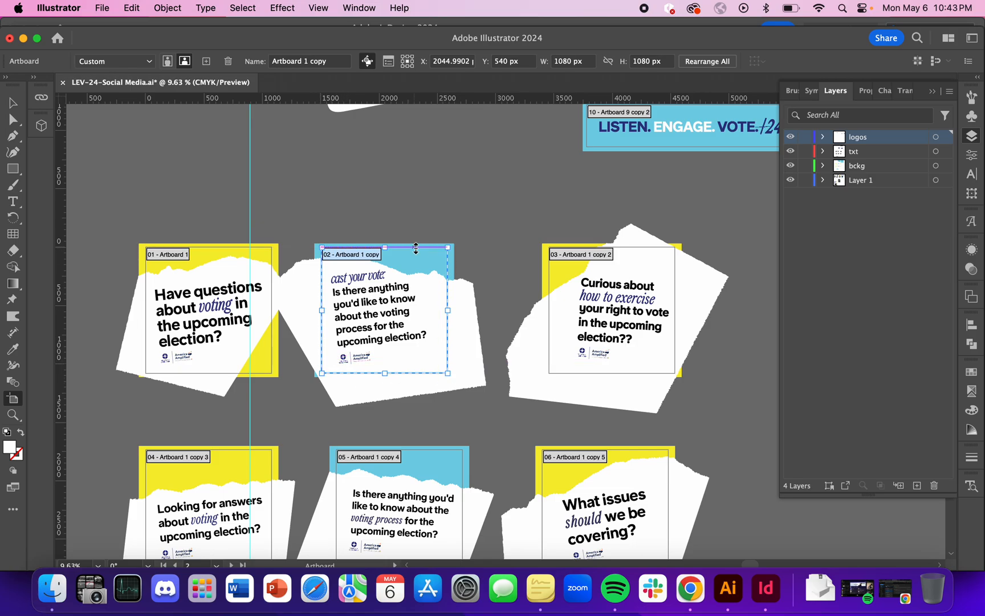
scroll(319, 213, "up", 2)
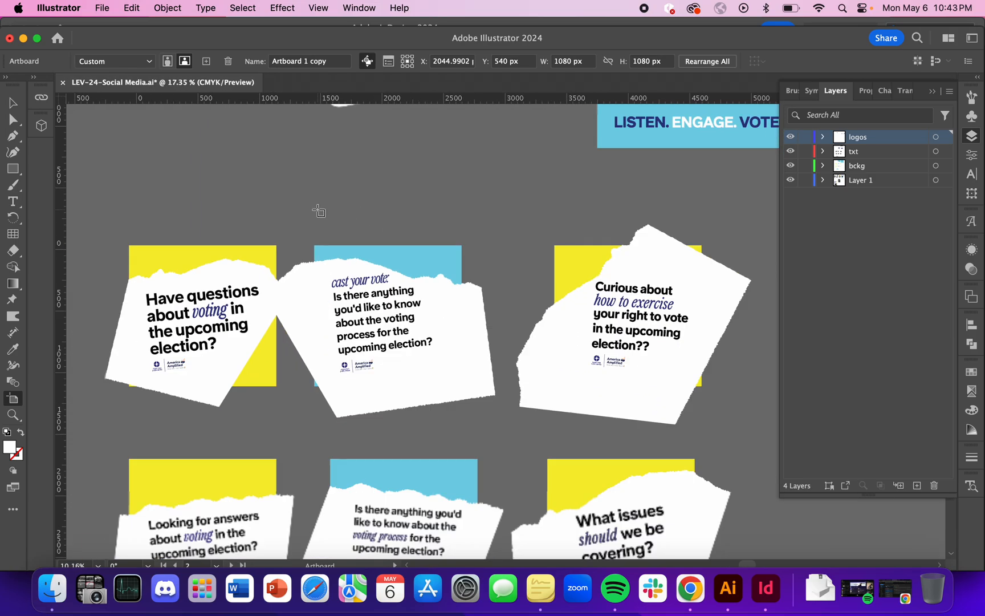
scroll(403, 341, "up", 3)
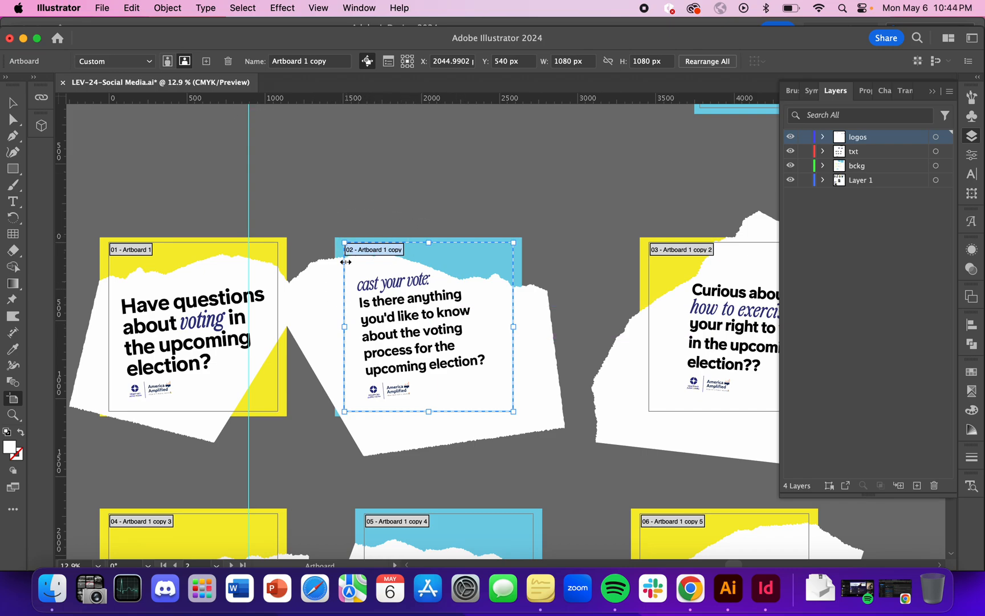
Open the Export As settings, with the Desktop as the destination and SVG as the format.
left_click(102, 7)
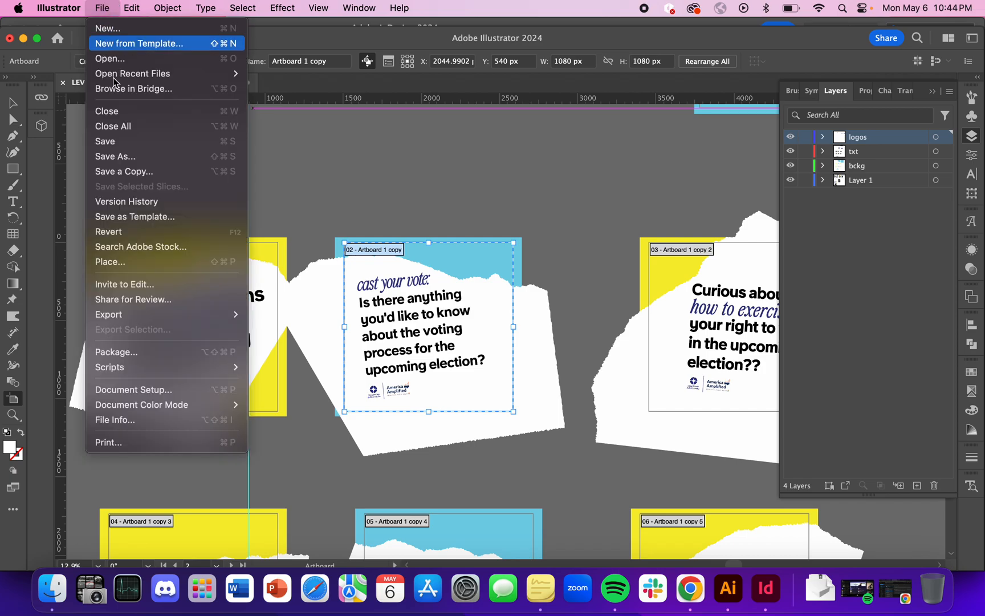
mouse_move(177, 314)
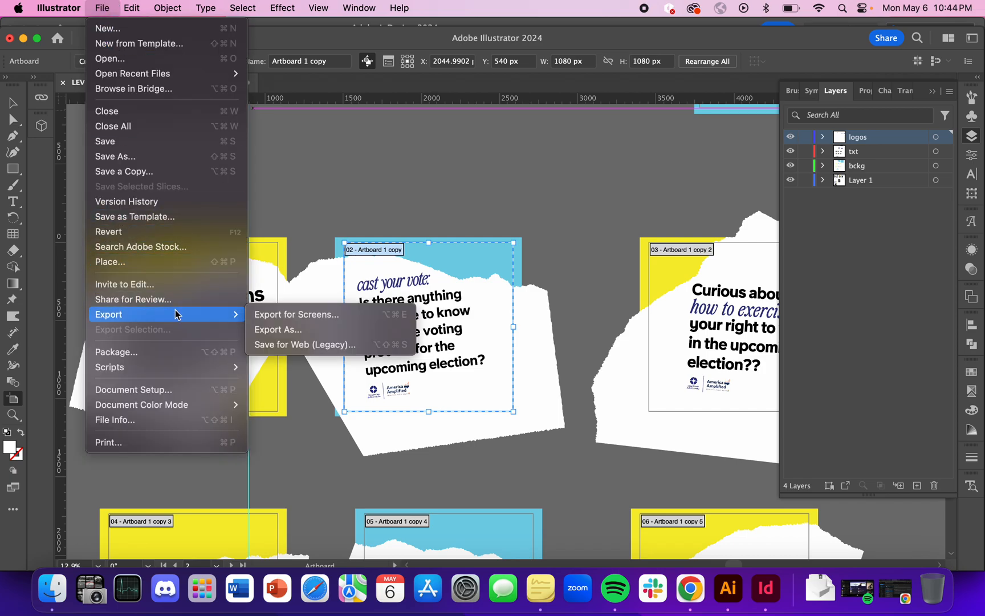
left_click(309, 330)
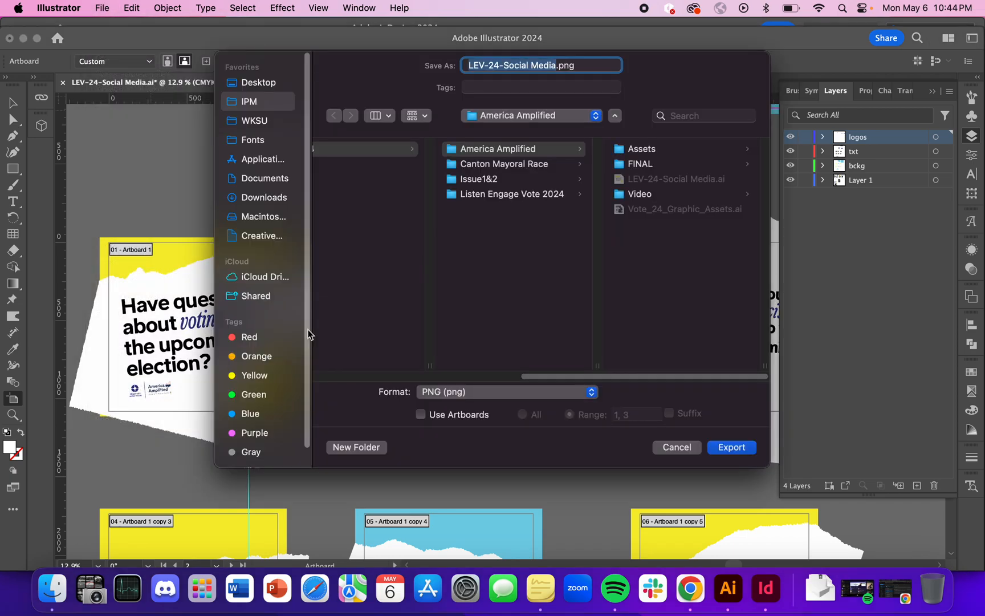
left_click(271, 82)
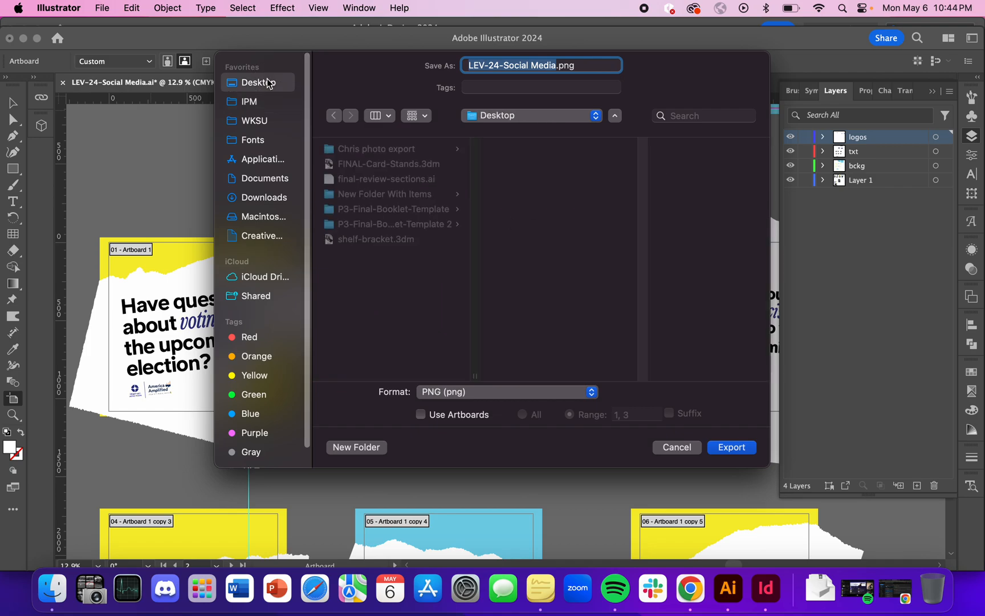
left_click(480, 392)
scroll(538, 468, "down", 2)
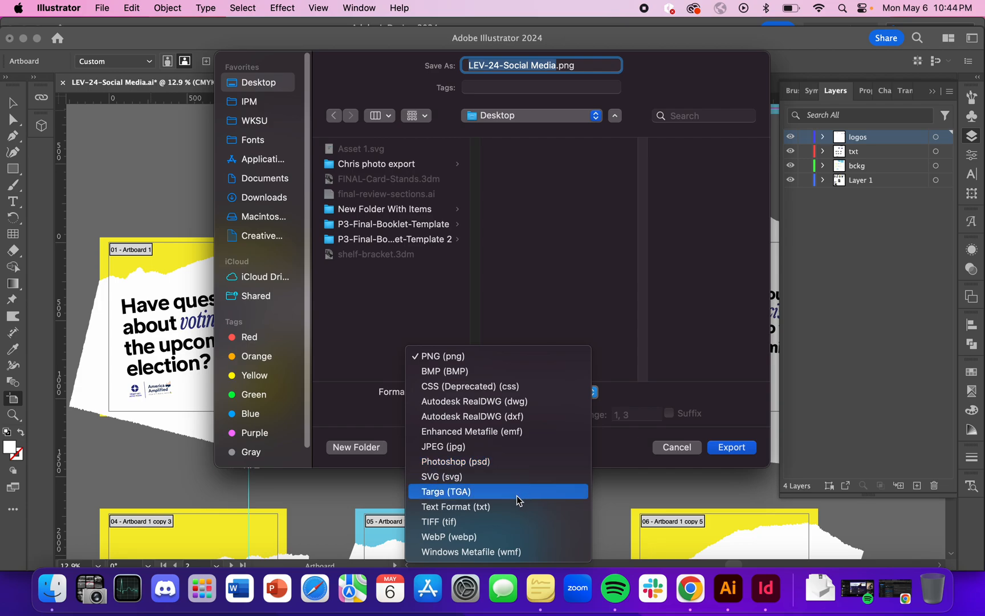
left_click(454, 478)
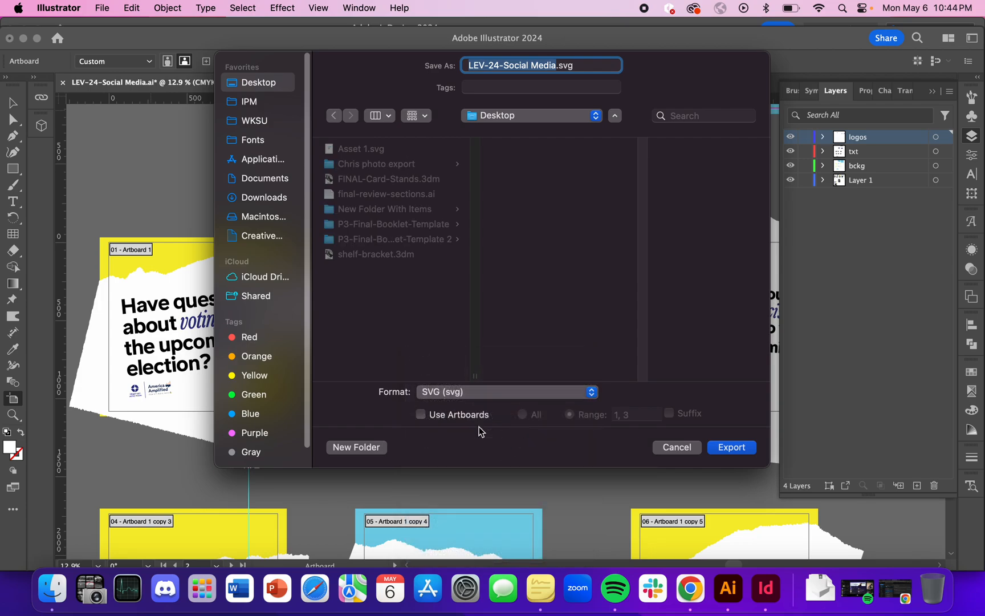
Limit the export to artboard 2 and export LEV-24-Social Media.svg with the default SVG options.
left_click(421, 415)
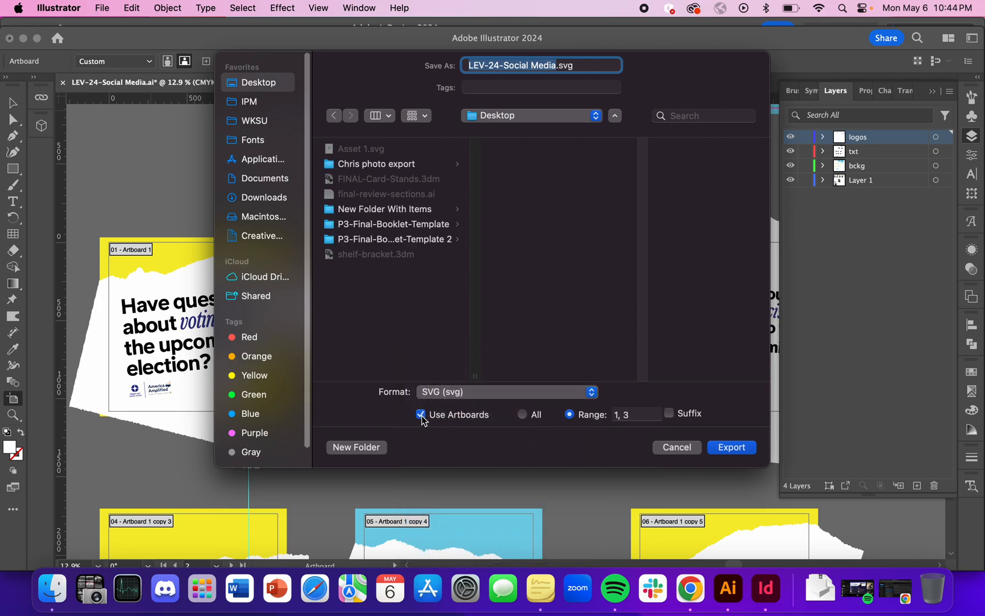
left_click(640, 415)
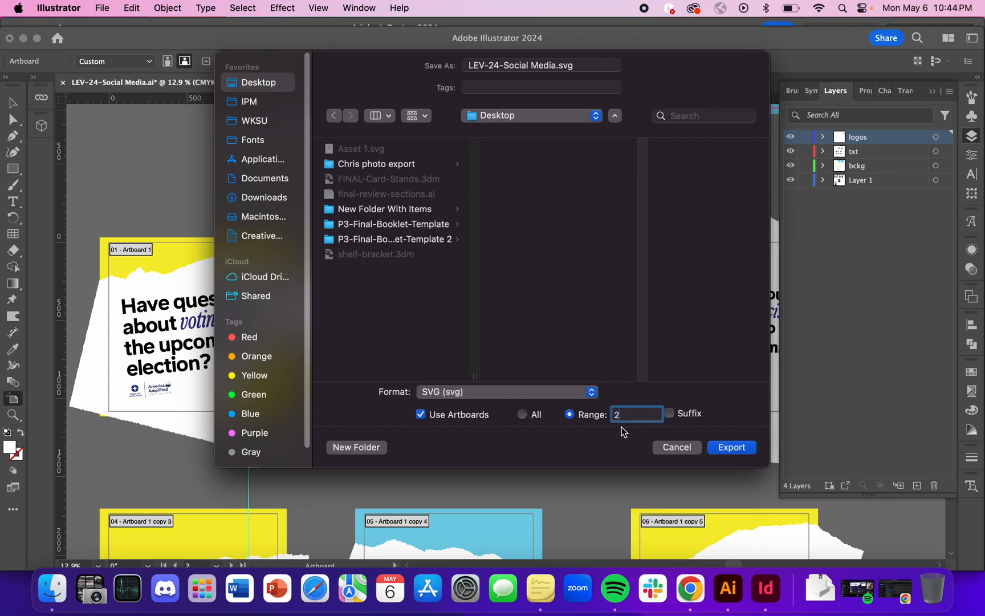
left_click_drag(637, 66, 650, 103)
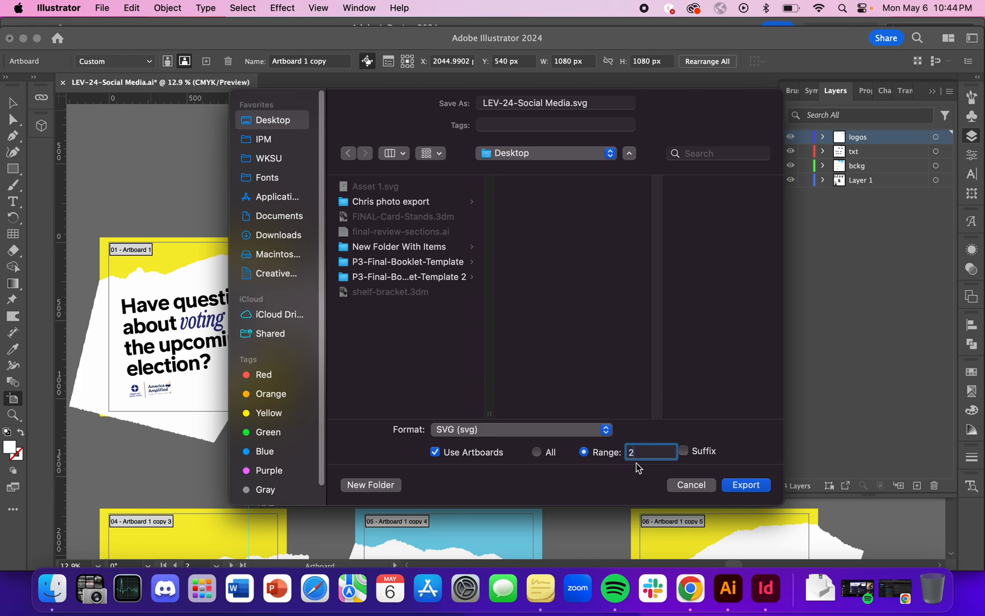
left_click(746, 485)
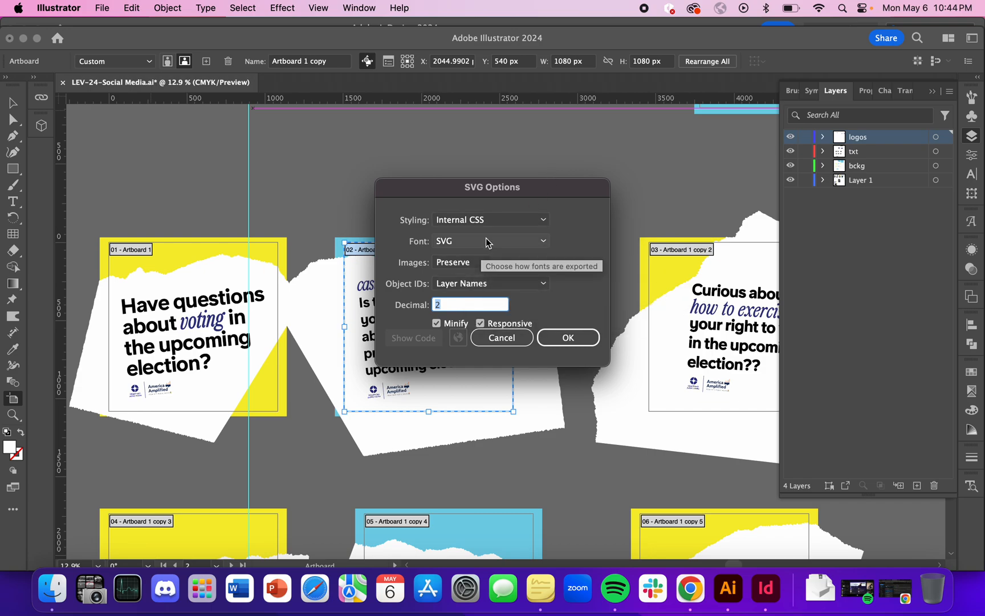
left_click(571, 338)
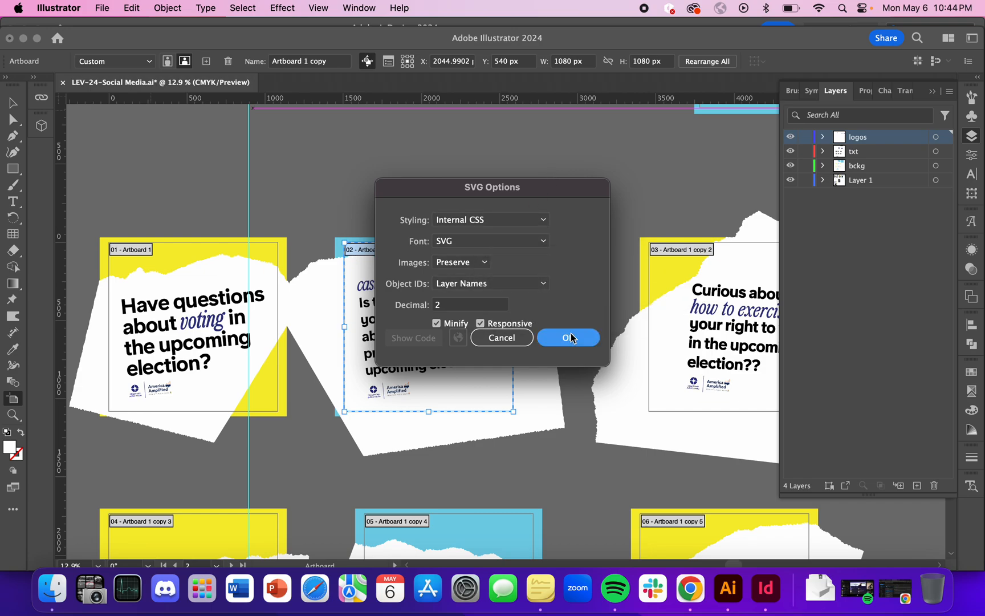
Switch to InDesign and place LEV-24-Social Media.svg from the Desktop on the page.
key("v")
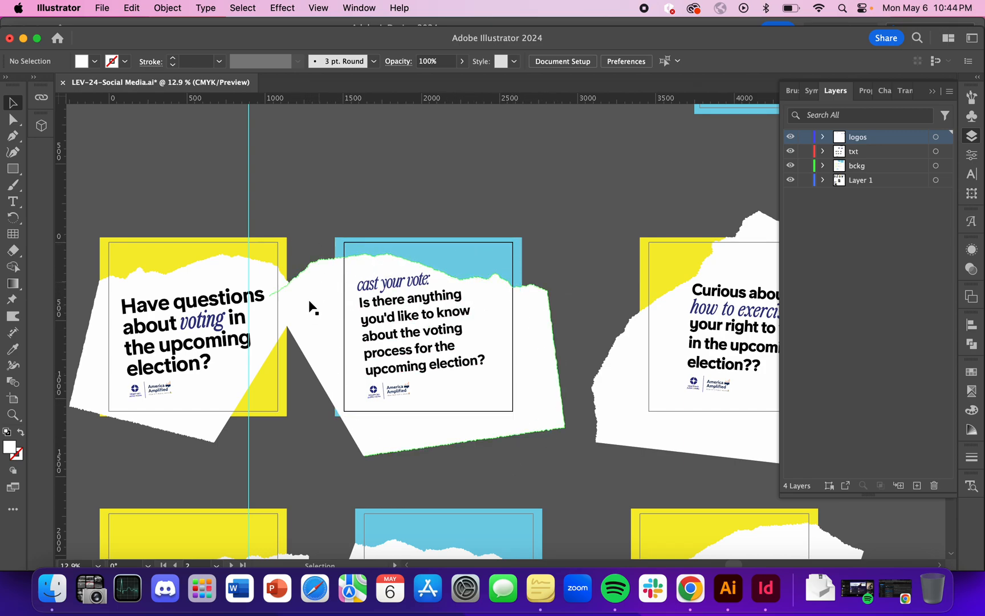
key("ctrl+Up")
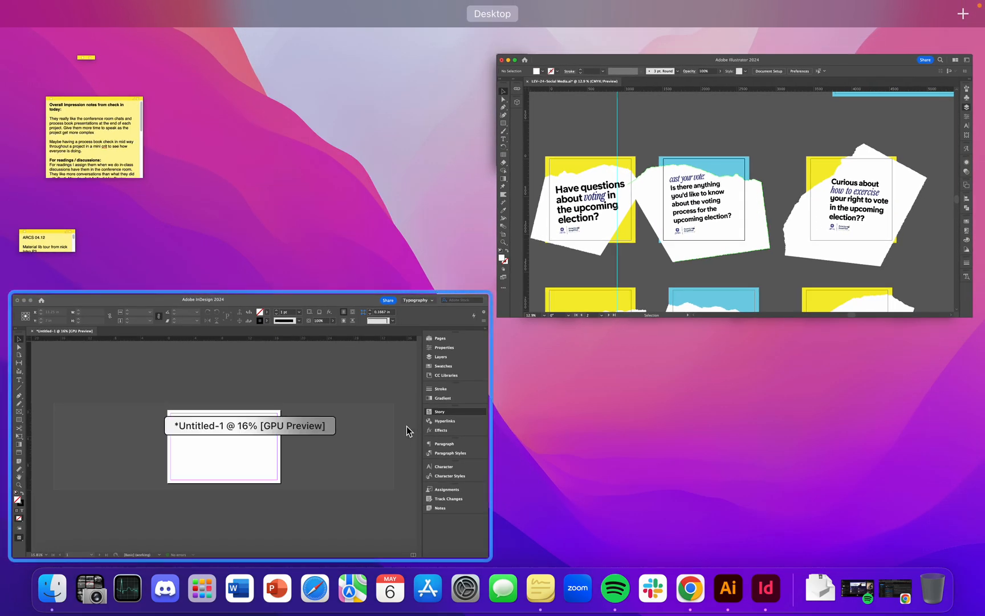
left_click(407, 426)
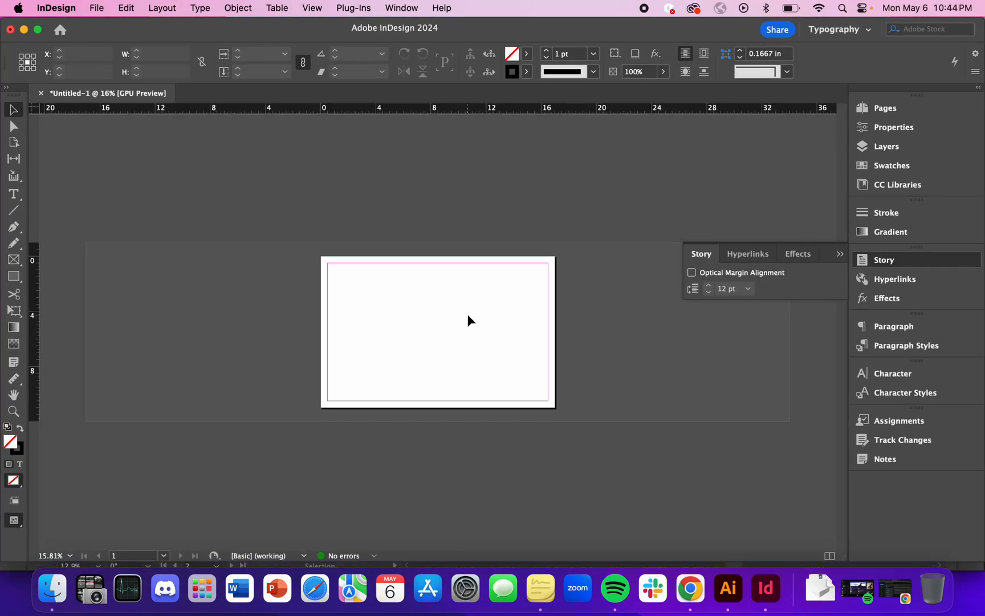
key("super+d")
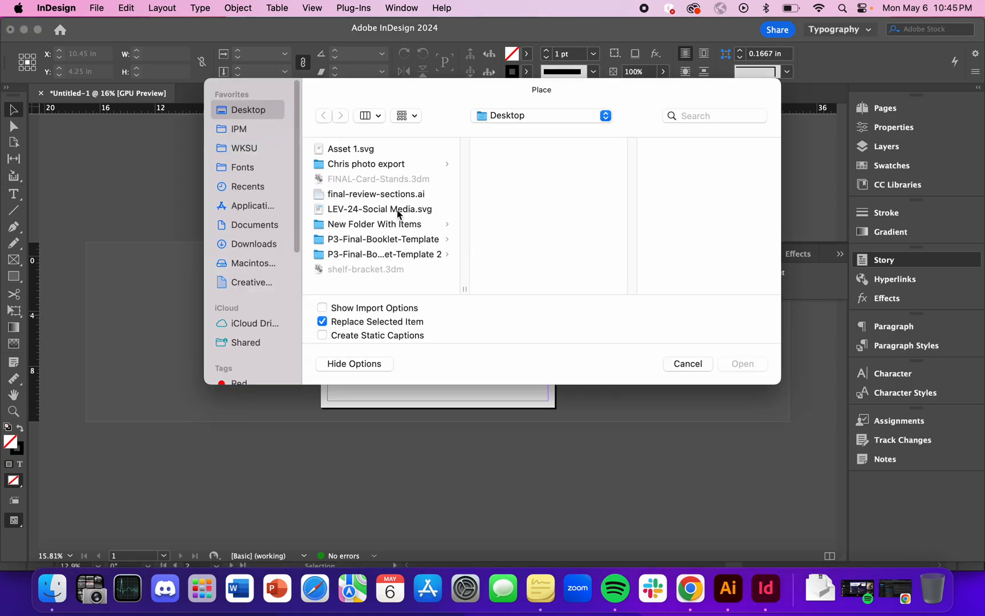
left_click(398, 214)
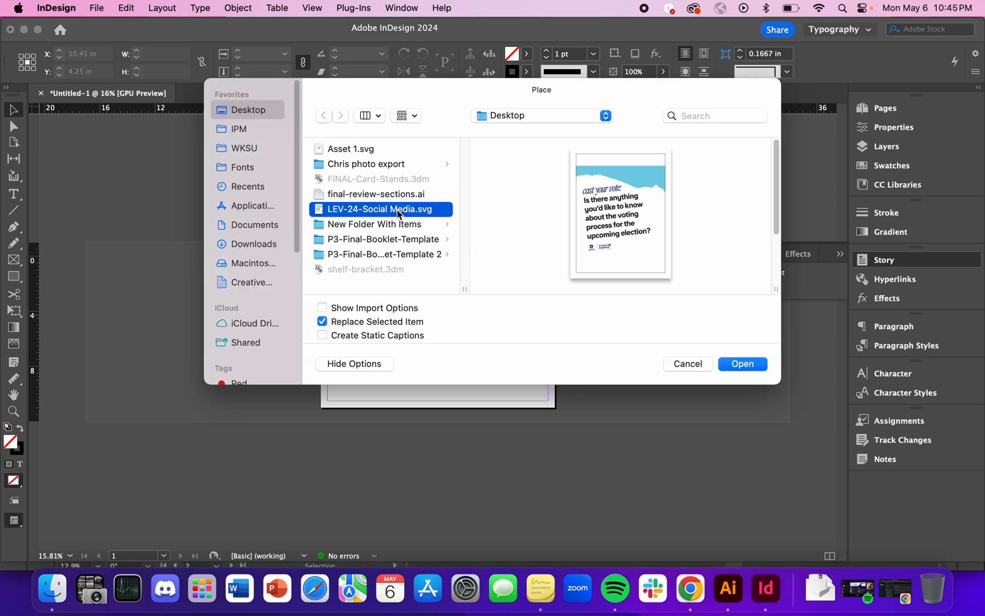
double_click(407, 208)
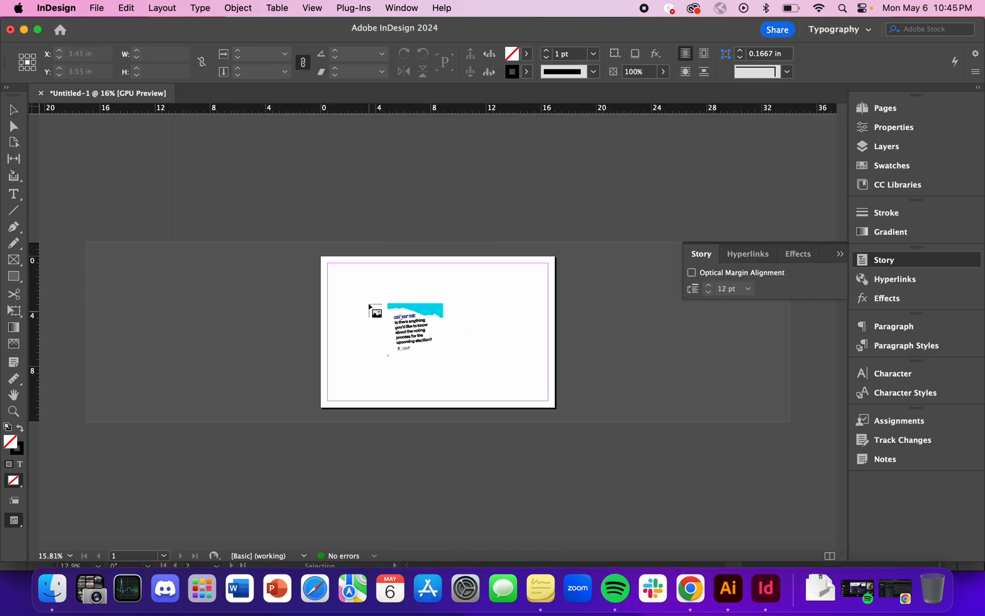
left_click(369, 294)
Reposition the placed SVG over the page to check its extent, and delete it.
scroll(501, 361, "down", 2)
left_click_drag(610, 342, 489, 360)
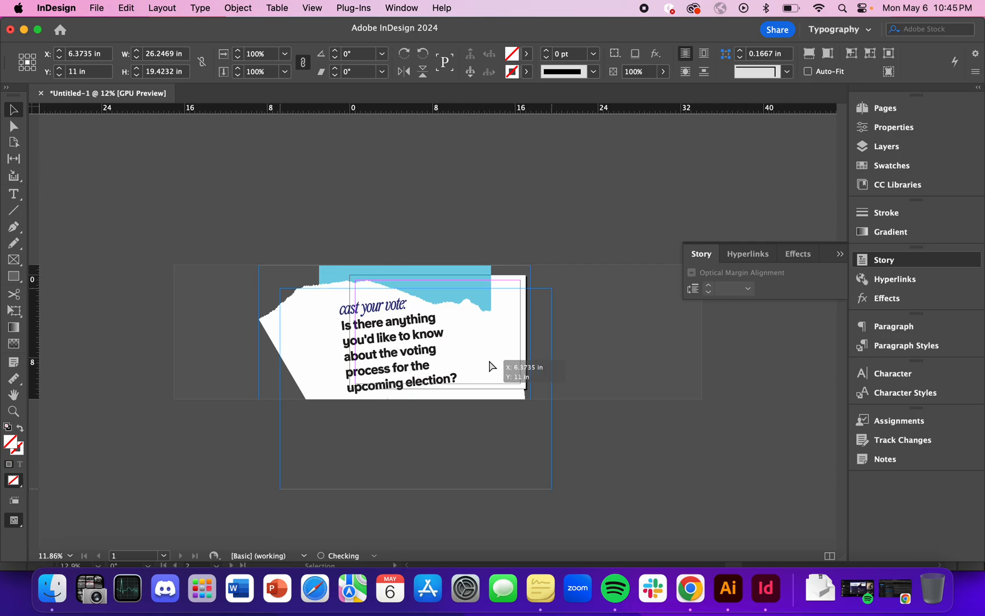
scroll(488, 336, "up", 4)
key("BackSpace")
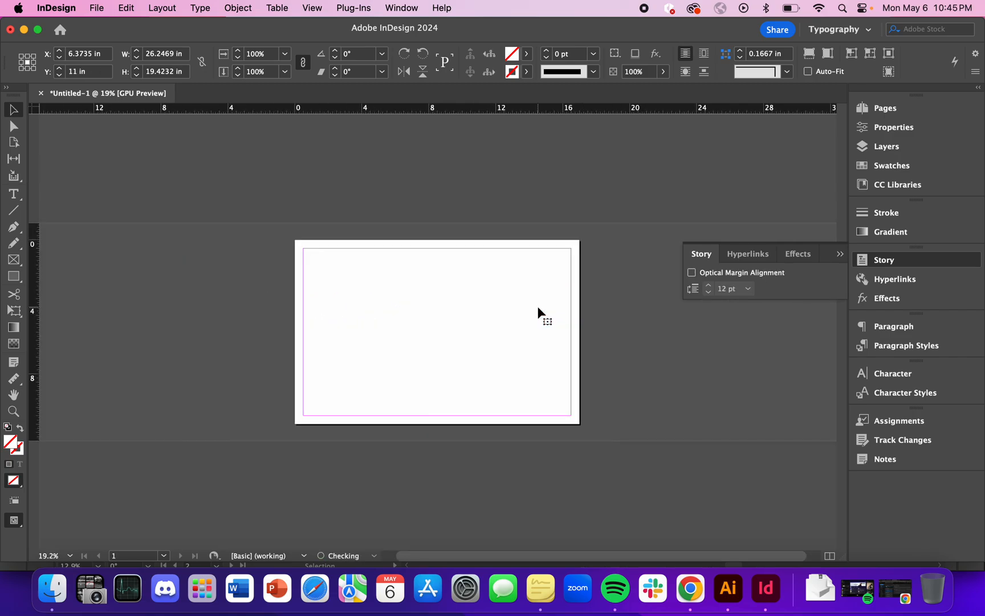
Switch to Illustrator and start exporting artboard 2 to the Desktop in PNG format as LEV-24-Social Media.png.
key("ctrl+Up")
left_click(744, 220)
scroll(328, 347, "up", 2)
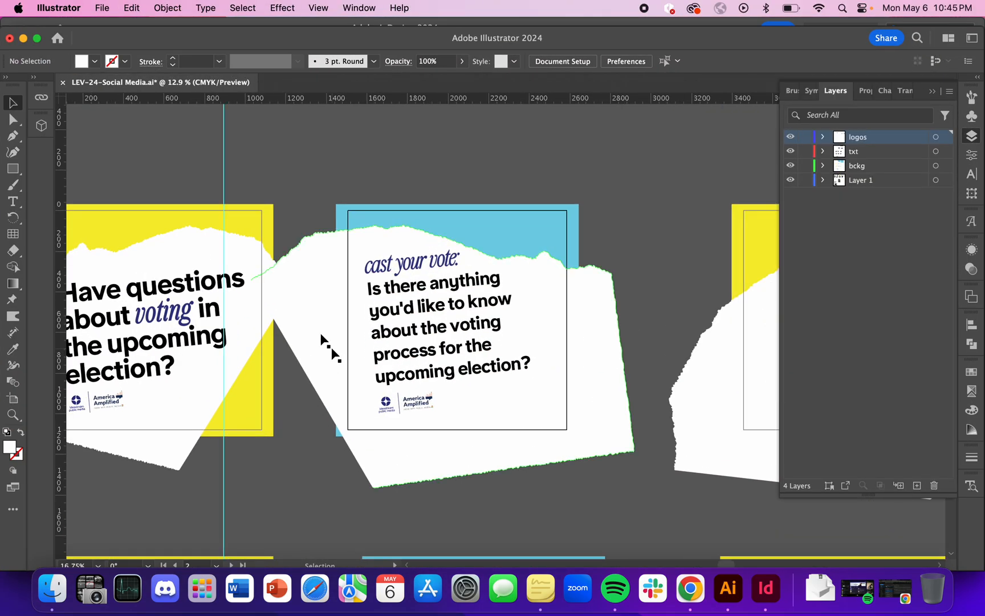
left_click(102, 8)
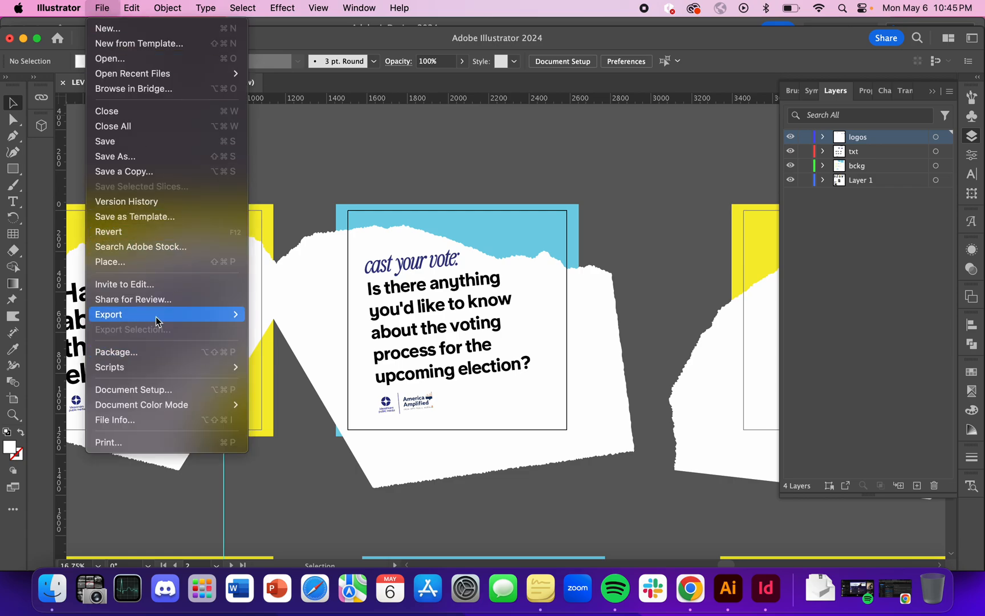
mouse_move(155, 317)
left_click(307, 328)
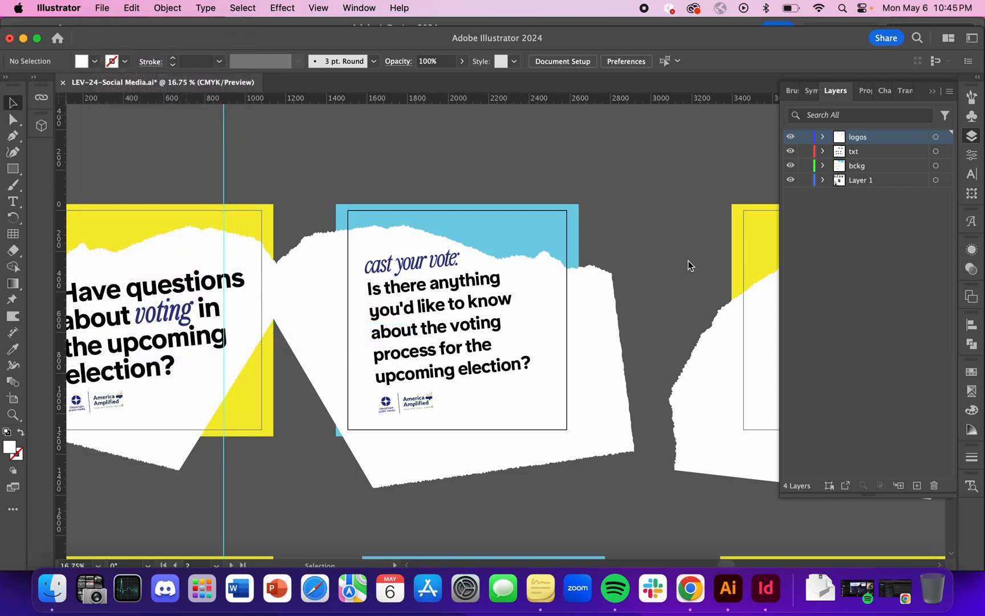
left_click(543, 398)
left_click(543, 271)
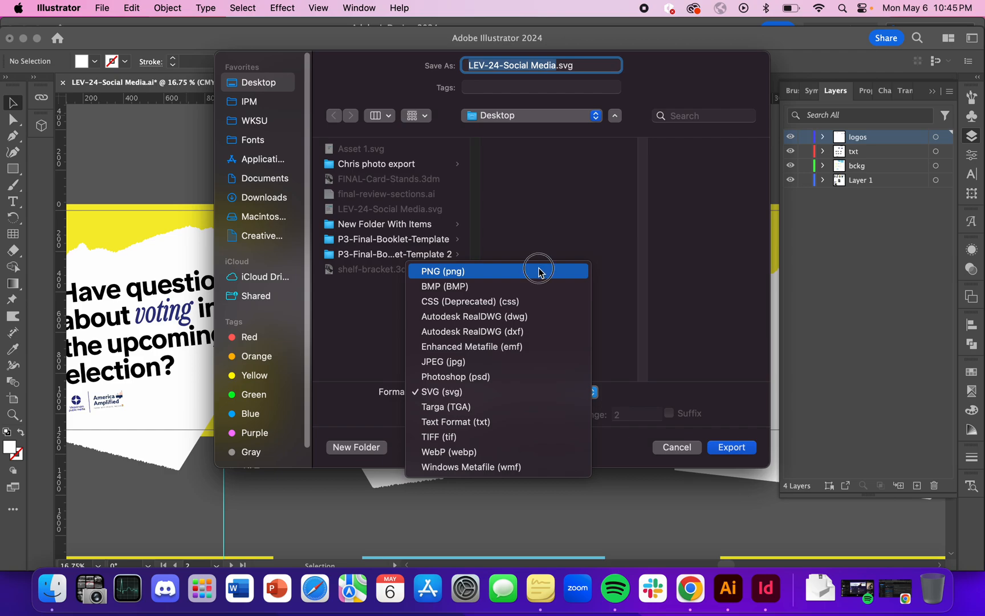
left_click(420, 415)
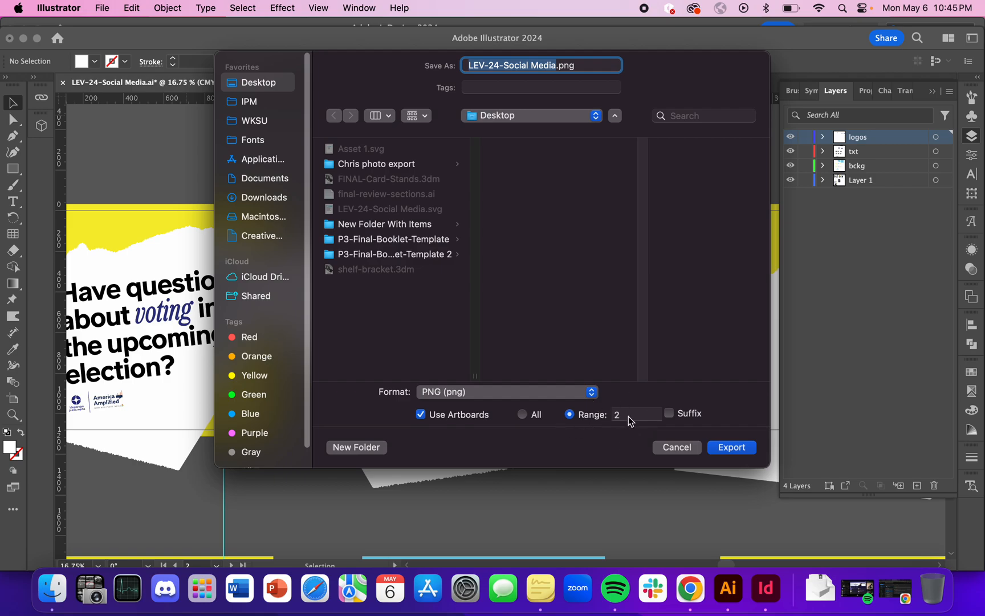
left_click_drag(656, 67, 608, 122)
left_click(682, 492)
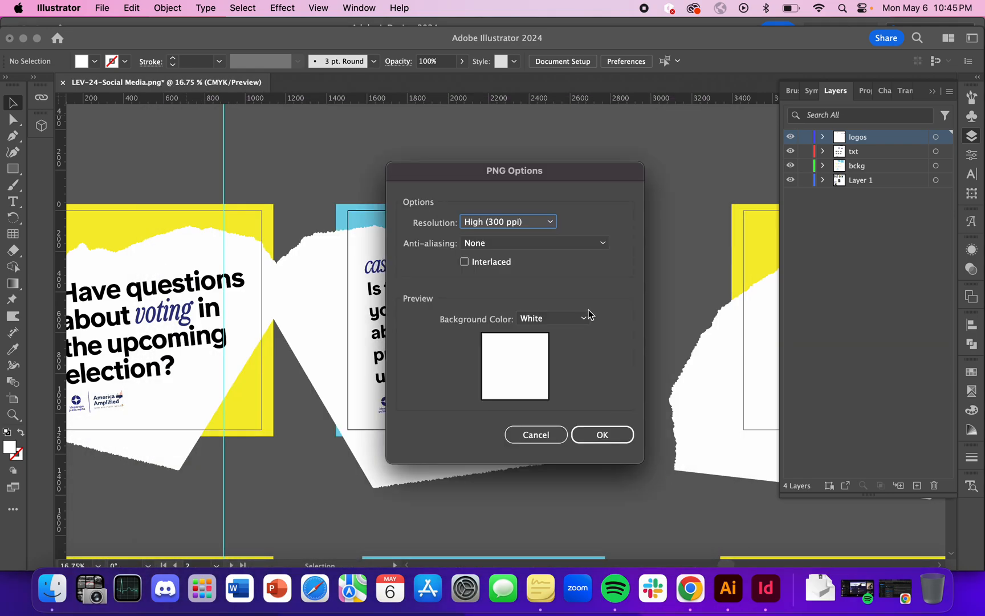
Export the PNG at High (300 ppi) resolution with a white background.
left_click(549, 223)
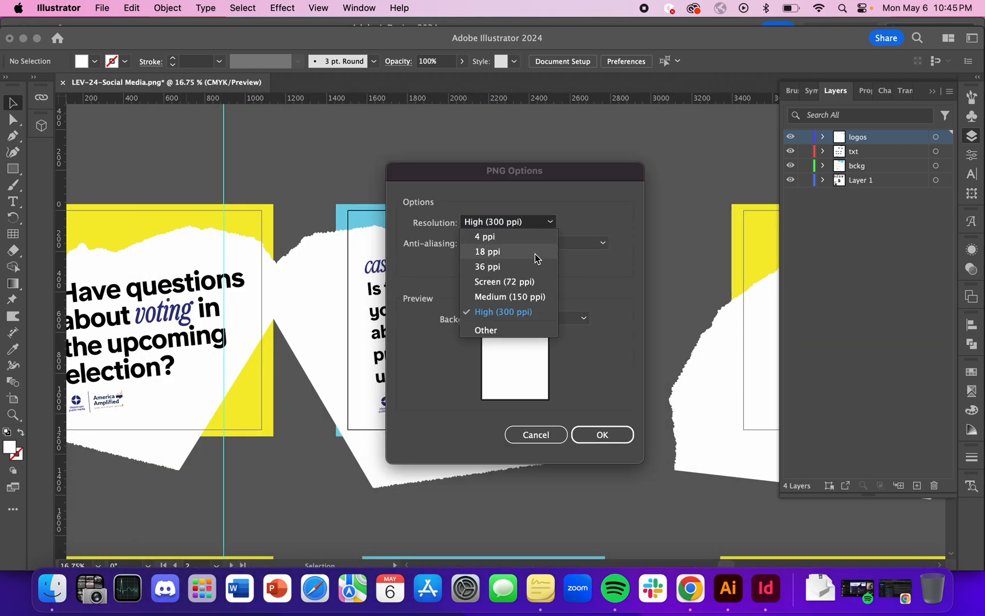
left_click(540, 314)
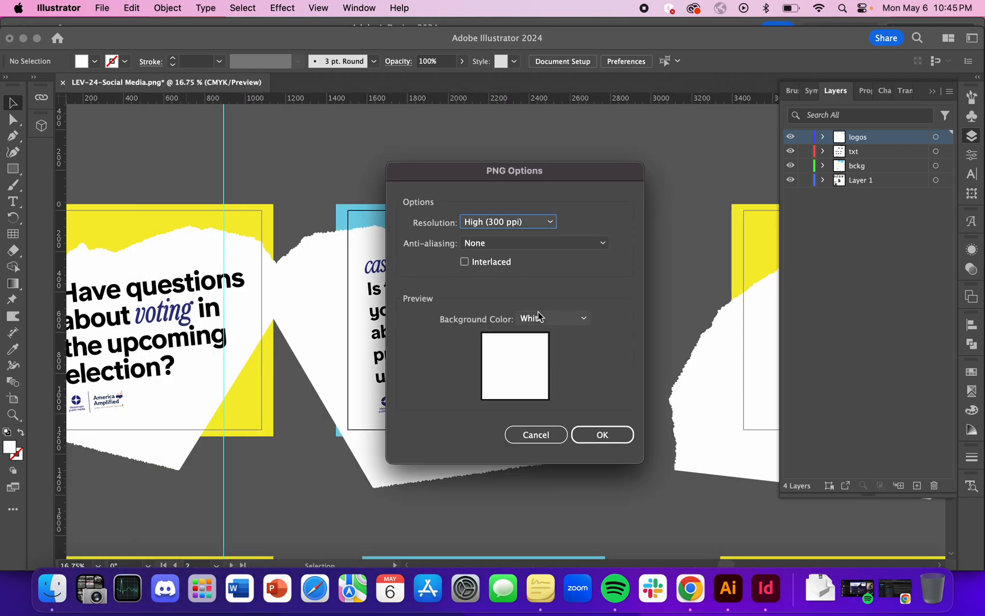
left_click(574, 320)
left_click(570, 364)
left_click(573, 323)
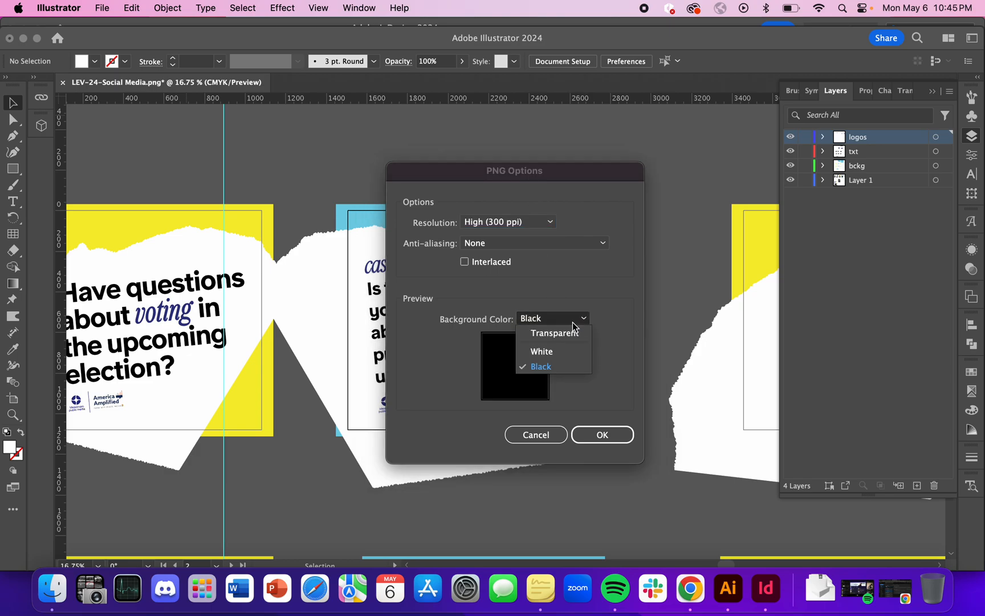
left_click(572, 354)
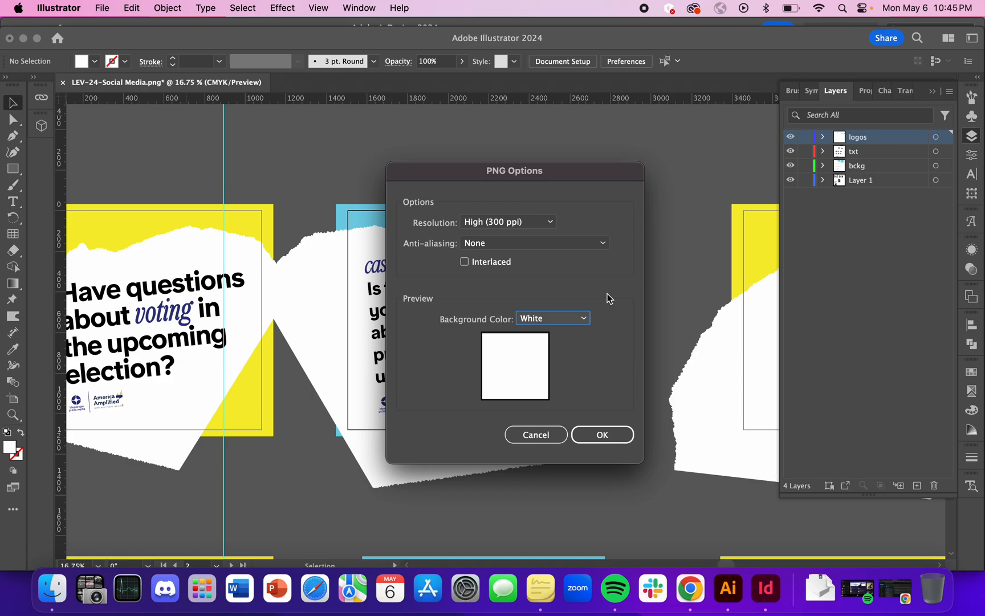
left_click(604, 436)
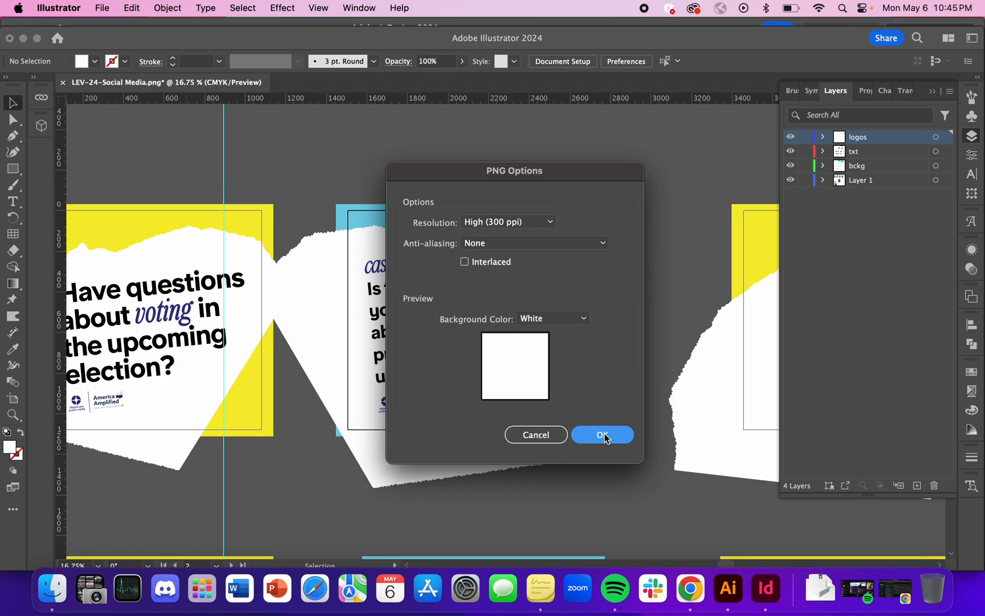
Switch to InDesign and place LEV-24-Social Media.png from the Desktop on the page.
key("ctrl+Up")
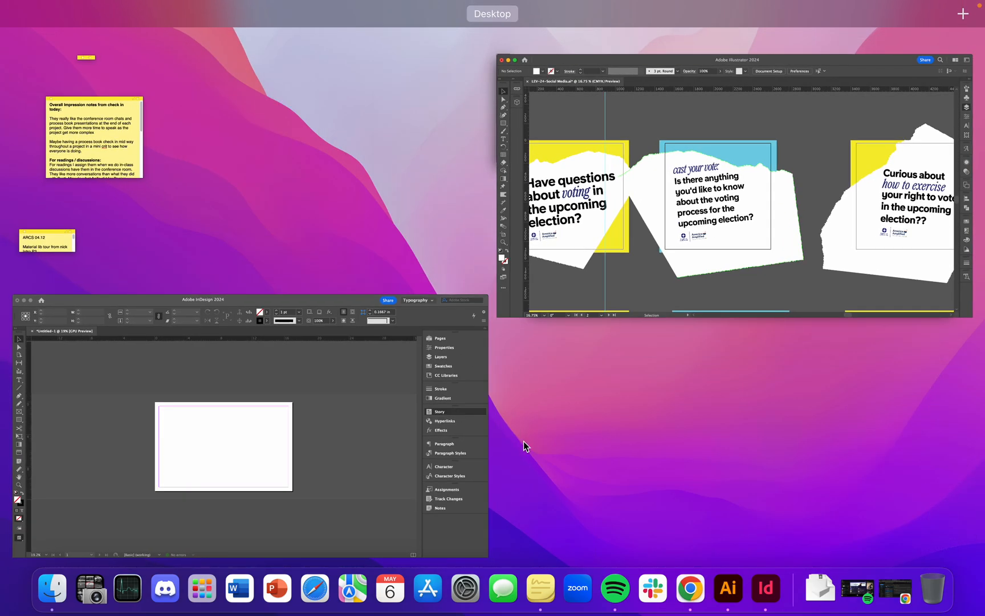
left_click(428, 431)
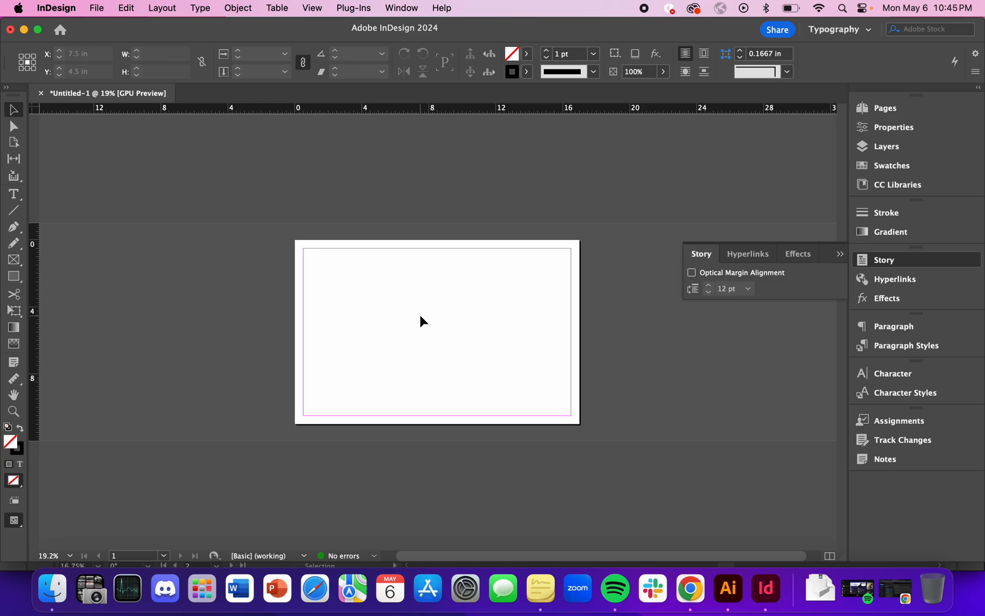
key("super+d")
left_click(413, 215)
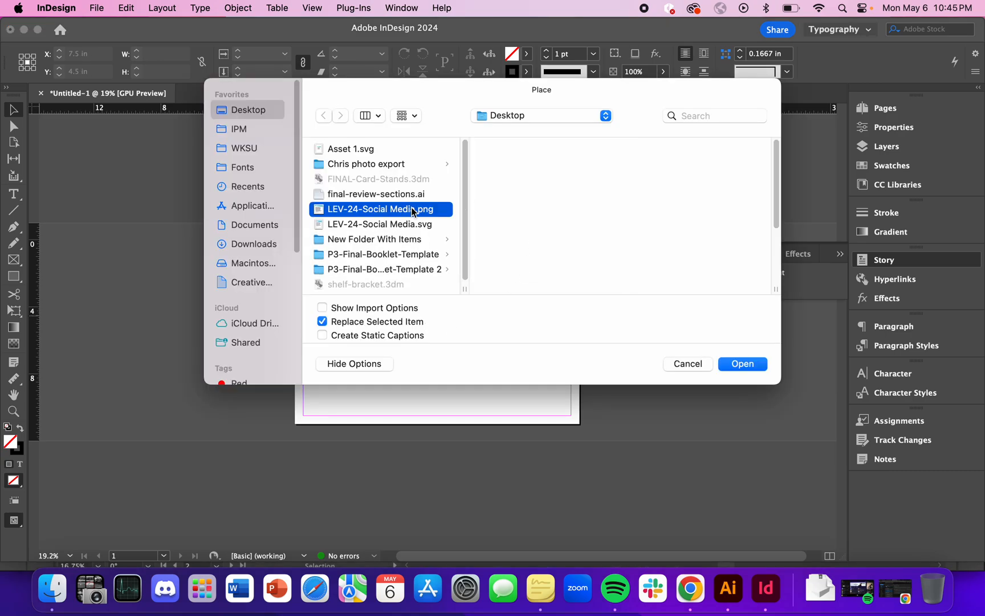
key("Return")
left_click(375, 294)
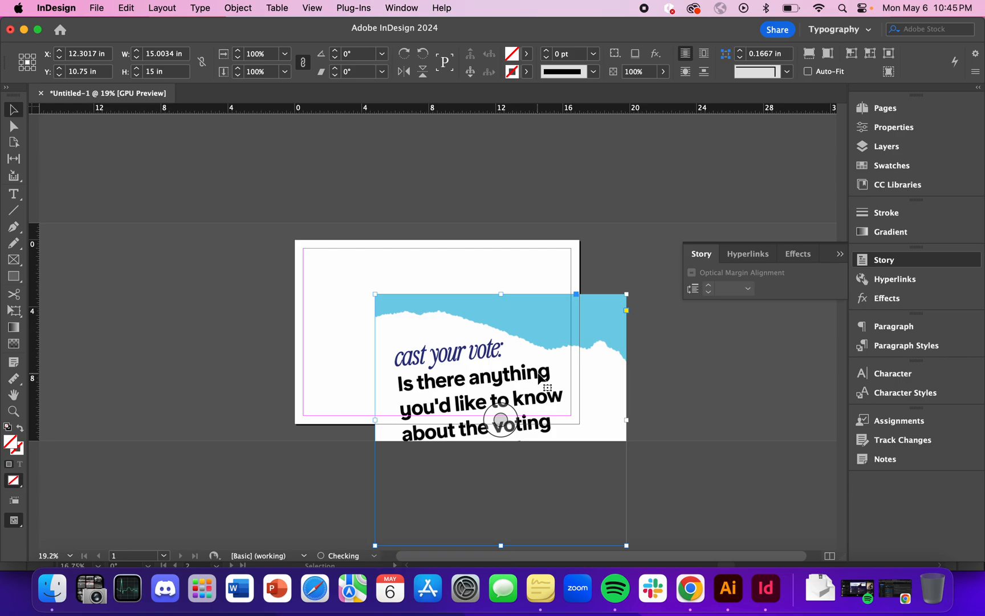
Scale the placed PNG down to about 8.5 in square and align it with the page's upper-left corner.
scroll(600, 351, "down", 1)
left_click_drag(543, 309, 495, 272)
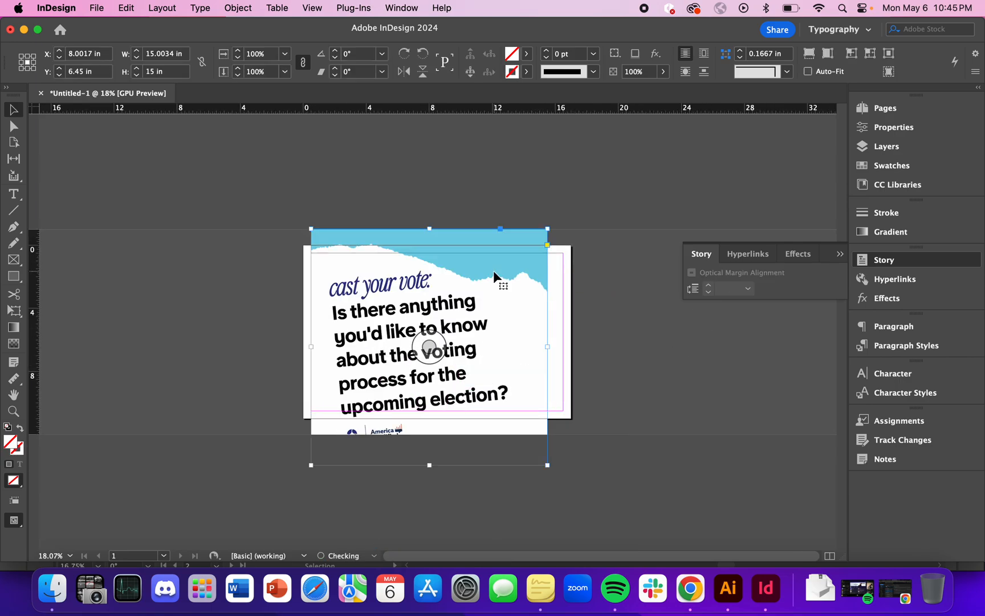
left_click_drag(547, 466, 628, 516)
key("super+z")
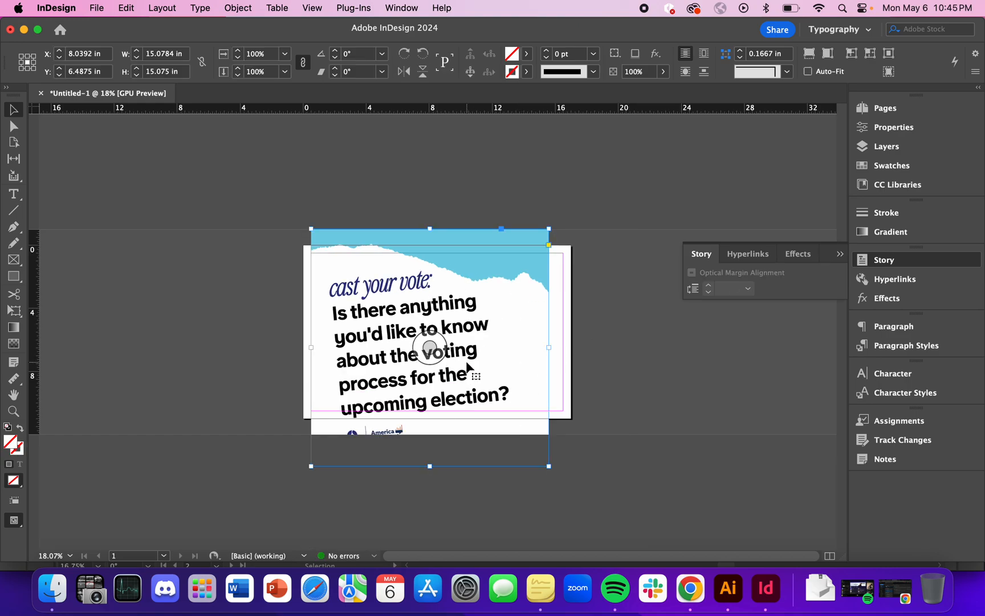
left_click_drag(548, 466, 414, 343)
left_click(516, 343)
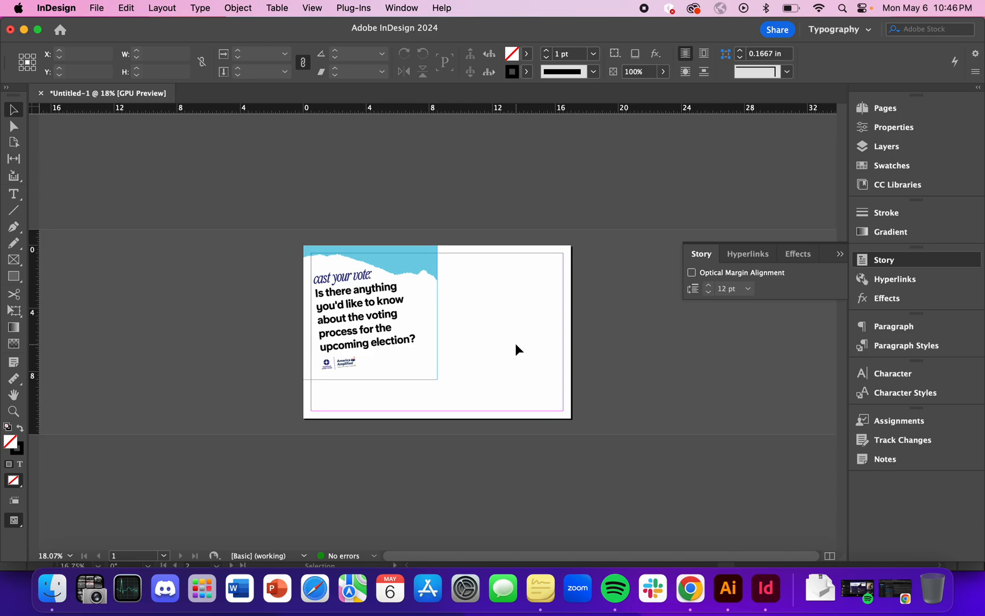
Switch to Illustrator and examine the artboard bounds of the social media cards against their overhanging artwork.
key("ctrl+Up")
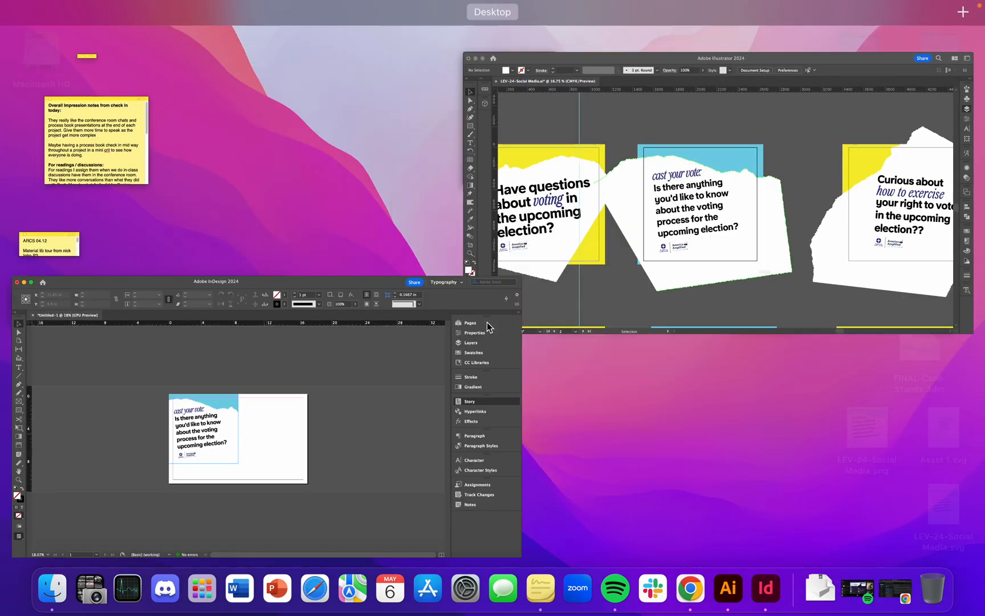
left_click(775, 196)
scroll(523, 387, "down", 5)
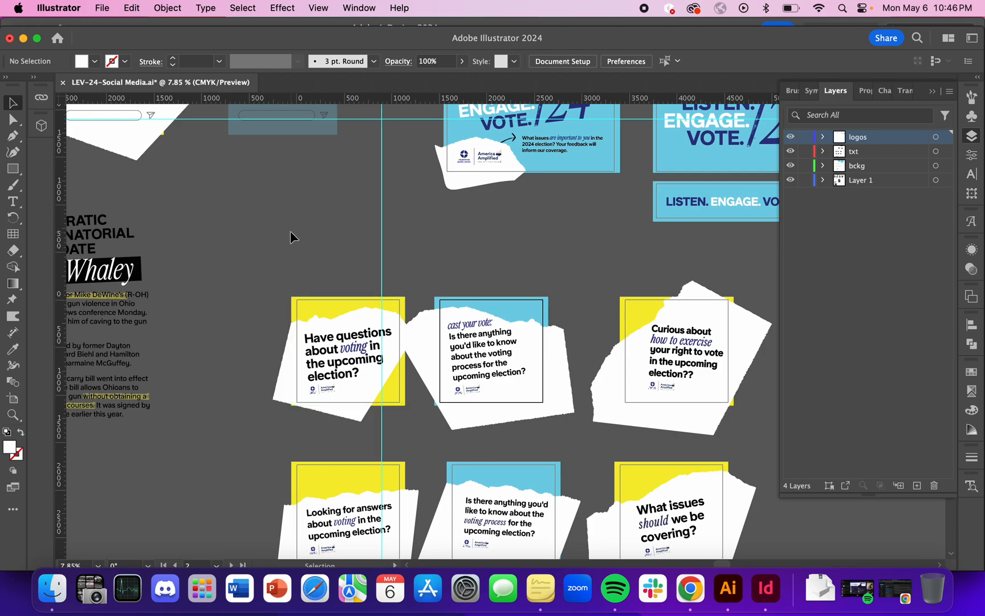
scroll(224, 423, "up", 3)
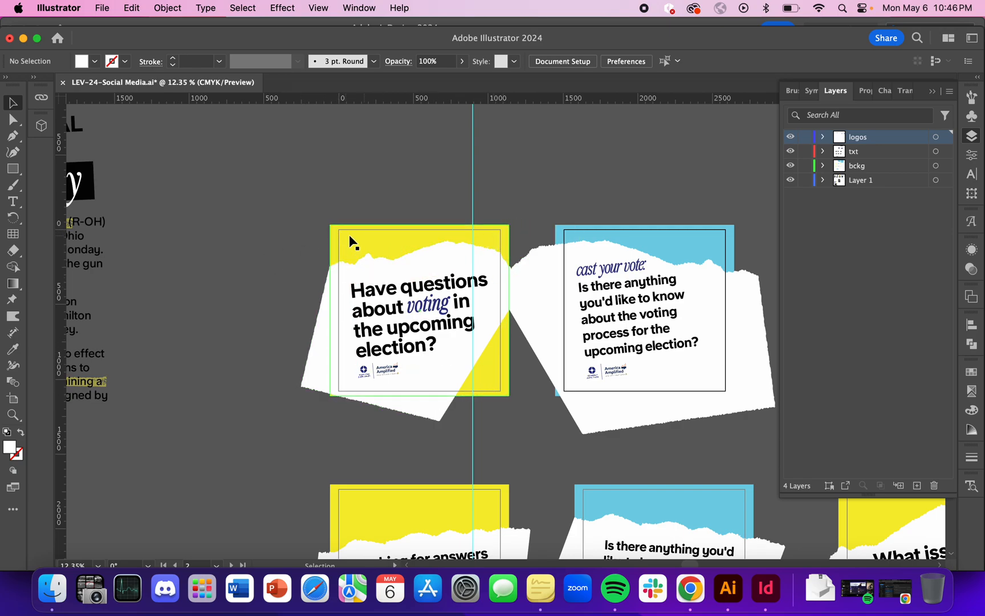
scroll(662, 235, "right", 2)
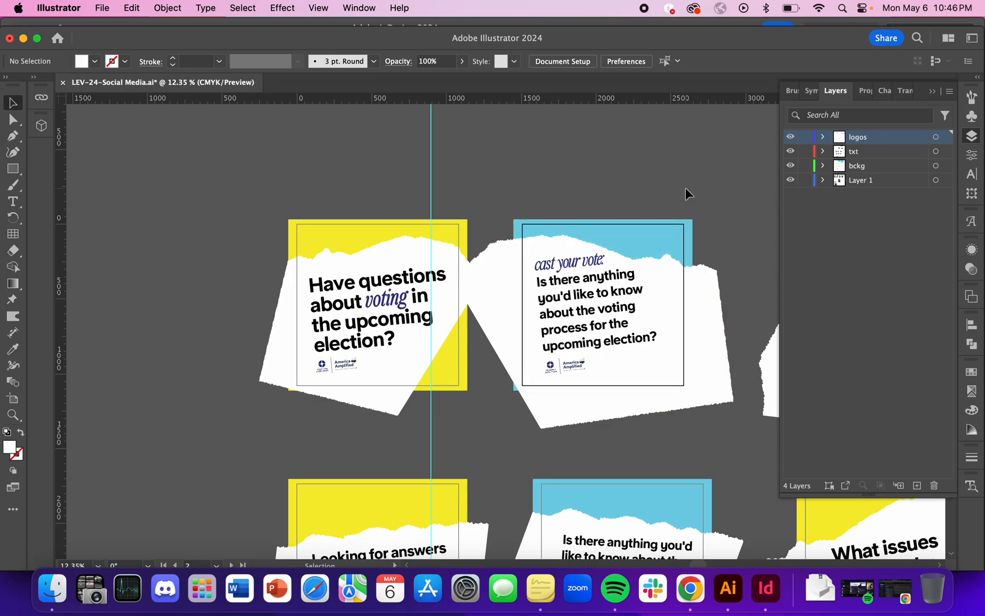
scroll(605, 170, "right", 2)
Return to InDesign, select the placed PNG card and open the document's Links.
key("ctrl+Up")
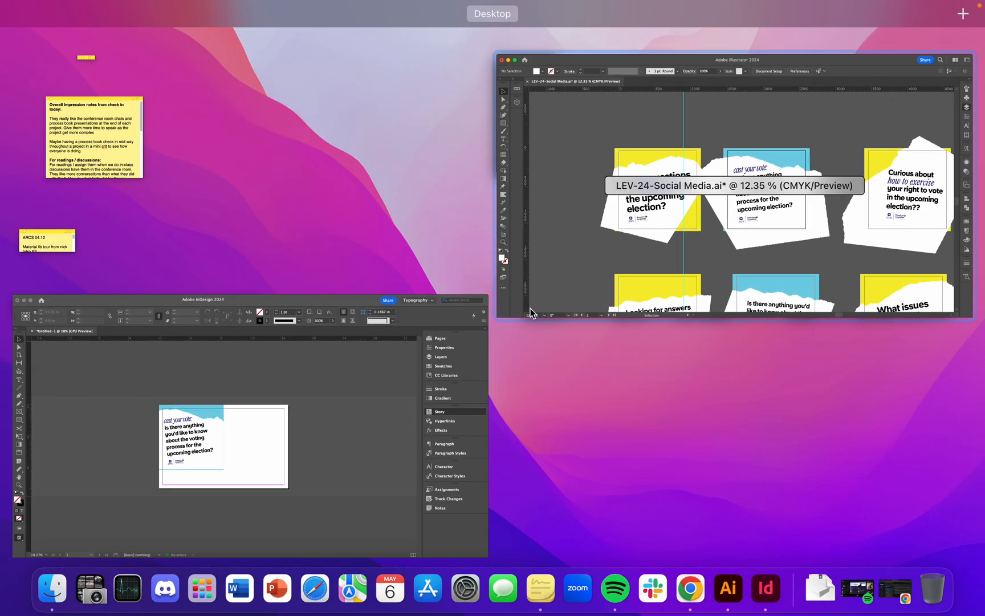
left_click(315, 479)
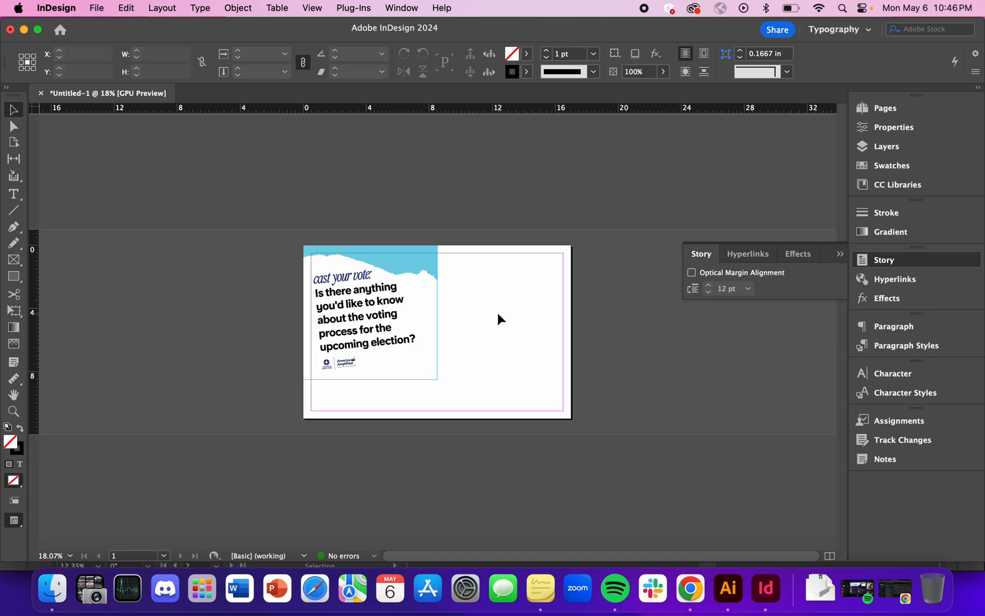
left_click(403, 290)
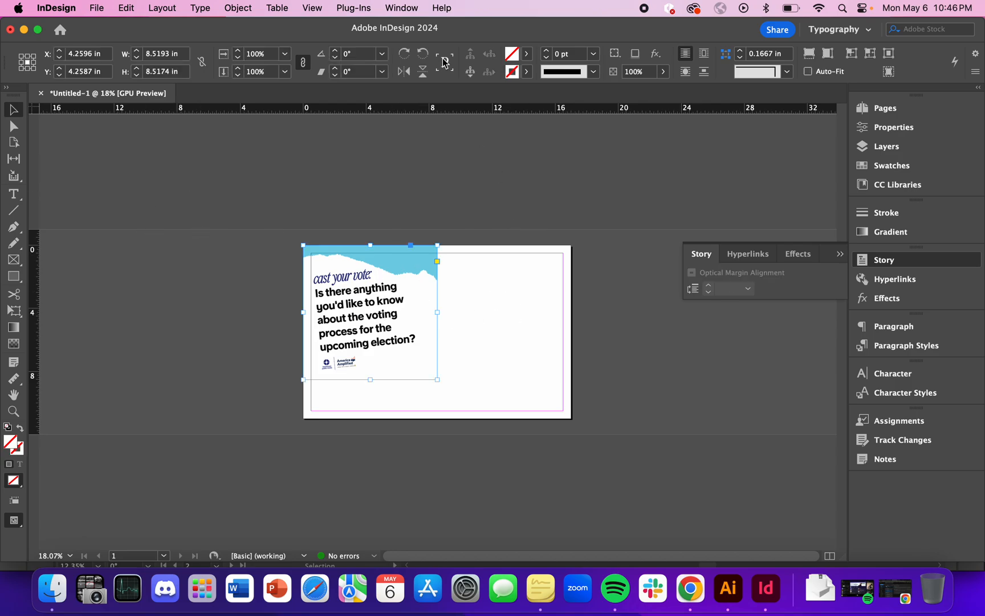
left_click(402, 8)
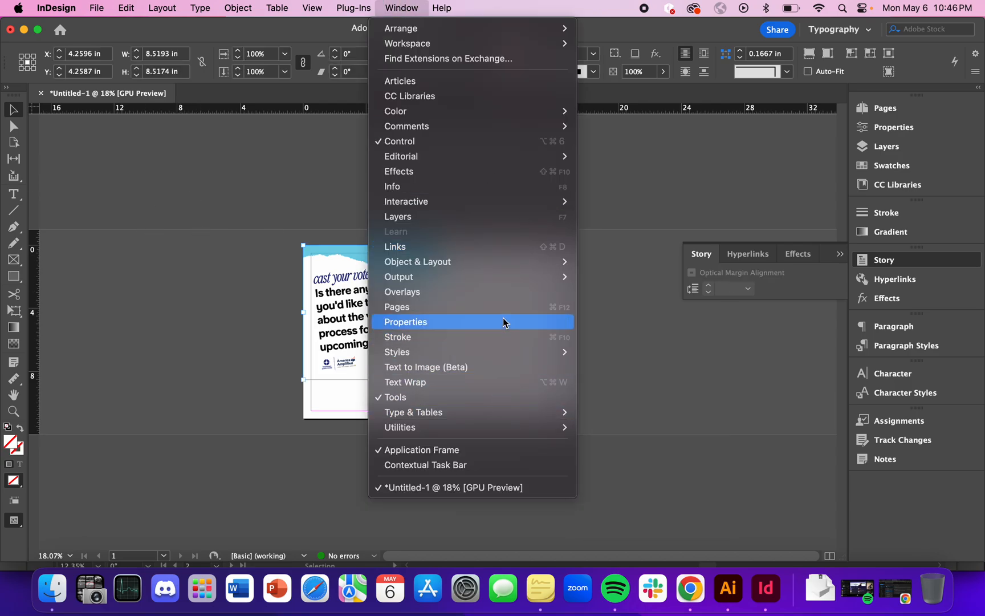
left_click(496, 249)
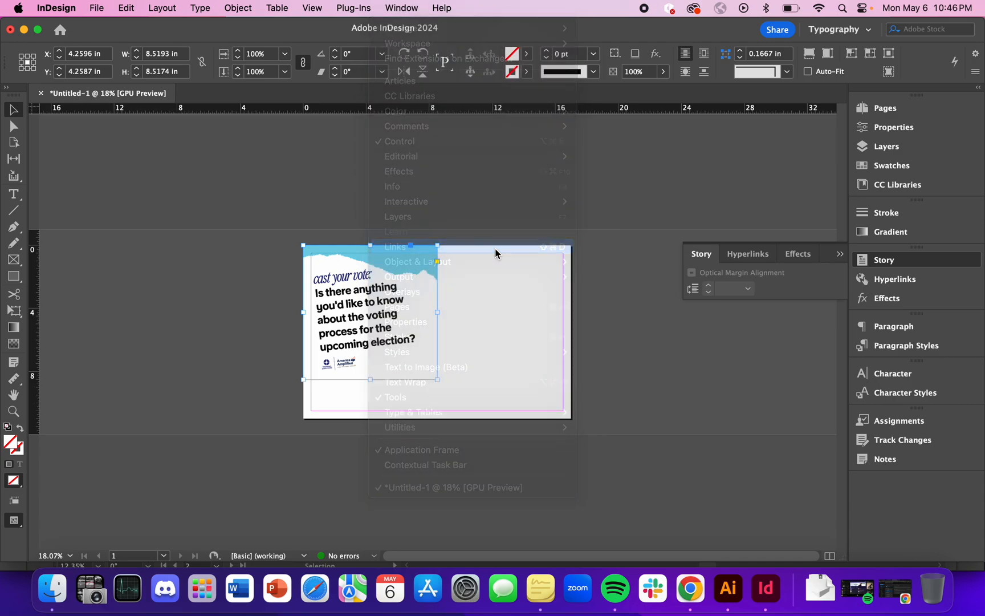
Place the floating Links beside the page and review the link commands available for the placed PNG.
left_click_drag(51, 25, 237, 146)
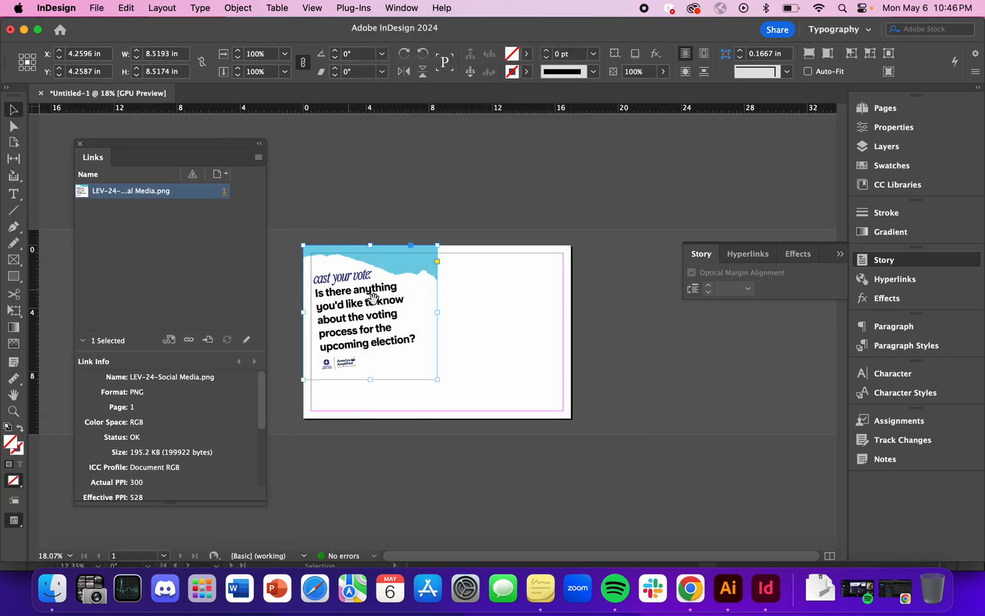
left_click(495, 324)
left_click(372, 274)
left_click(258, 158)
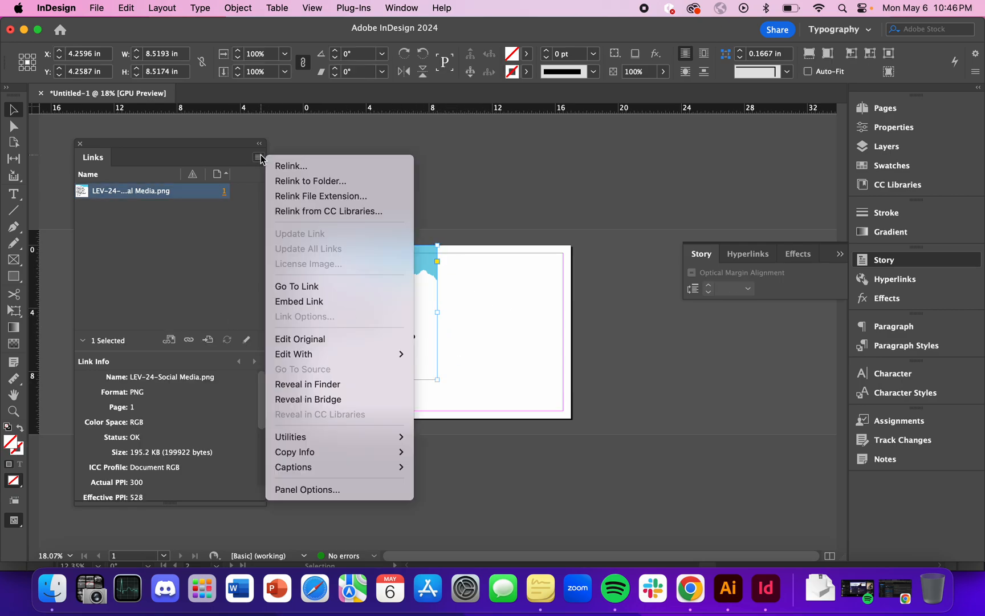
left_click(439, 164)
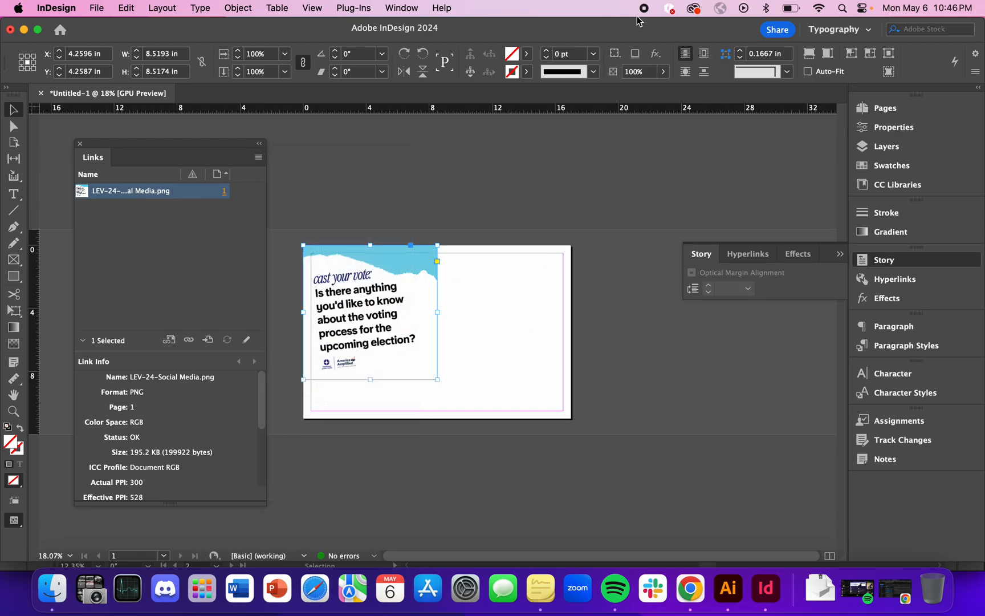
Minimize InDesign and Illustrator, move the exported PNG and both SVG files from the desktop to the Trash, and check the link in InDesign.
double_click(638, 33)
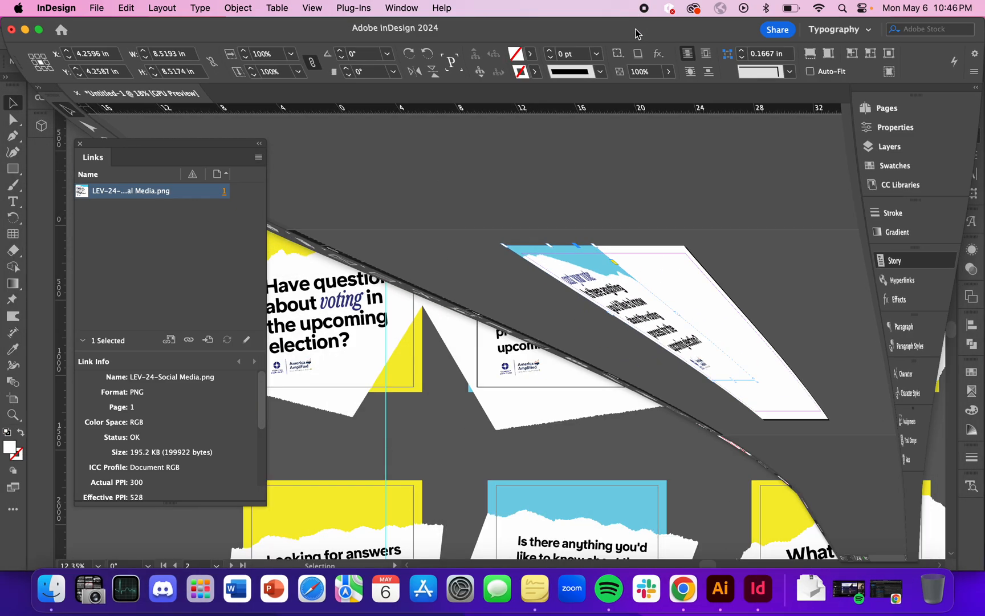
left_click(311, 41)
double_click(309, 41)
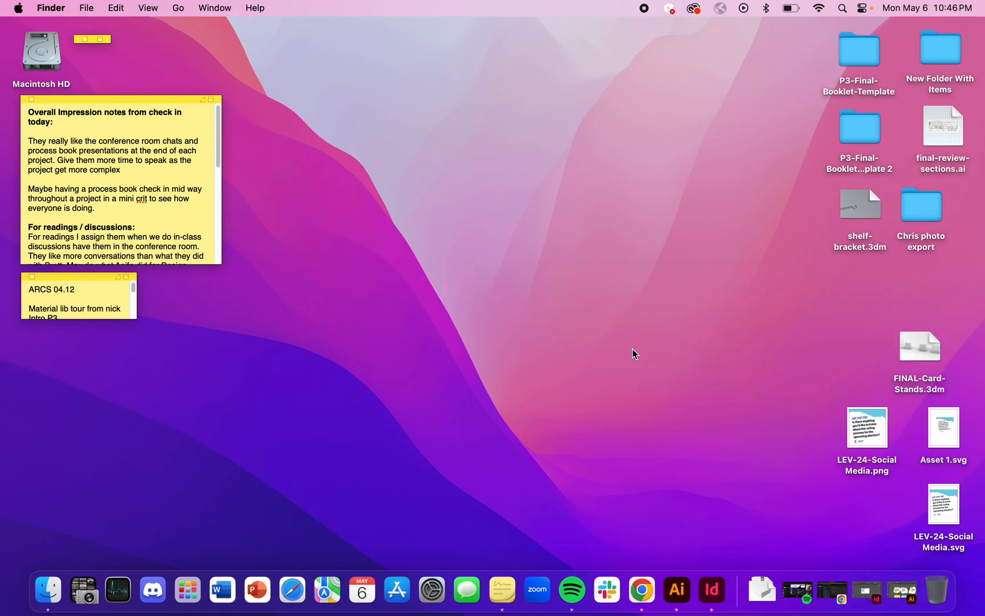
left_click_drag(780, 423, 750, 435)
left_click_drag(787, 425, 969, 553)
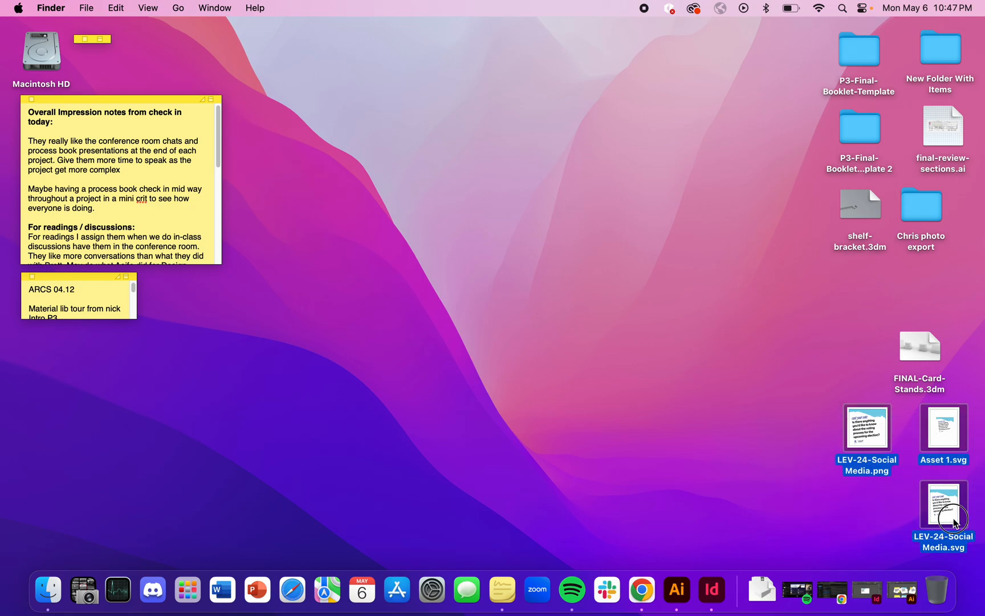
left_click(845, 585)
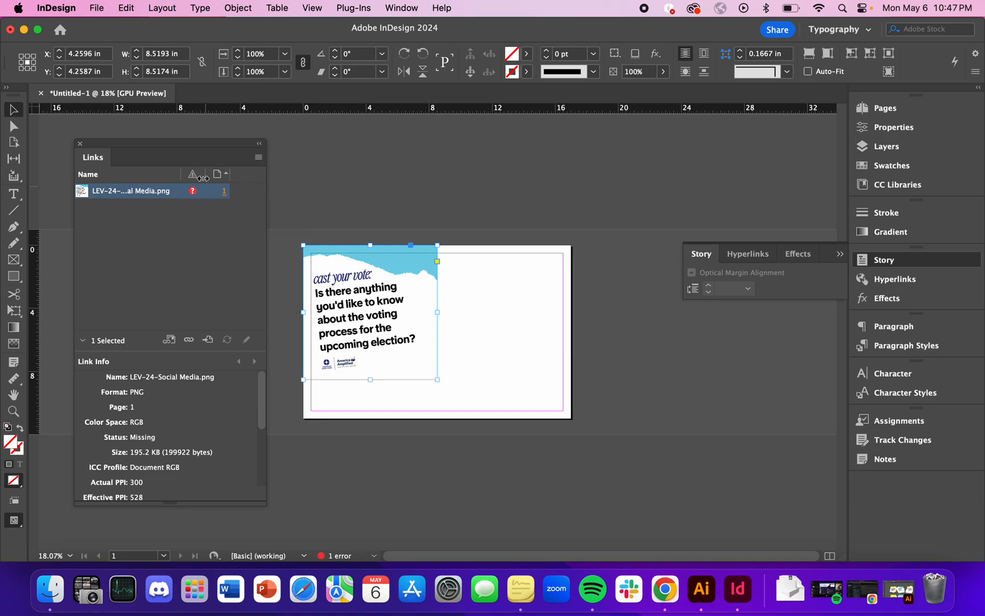
left_click(395, 195)
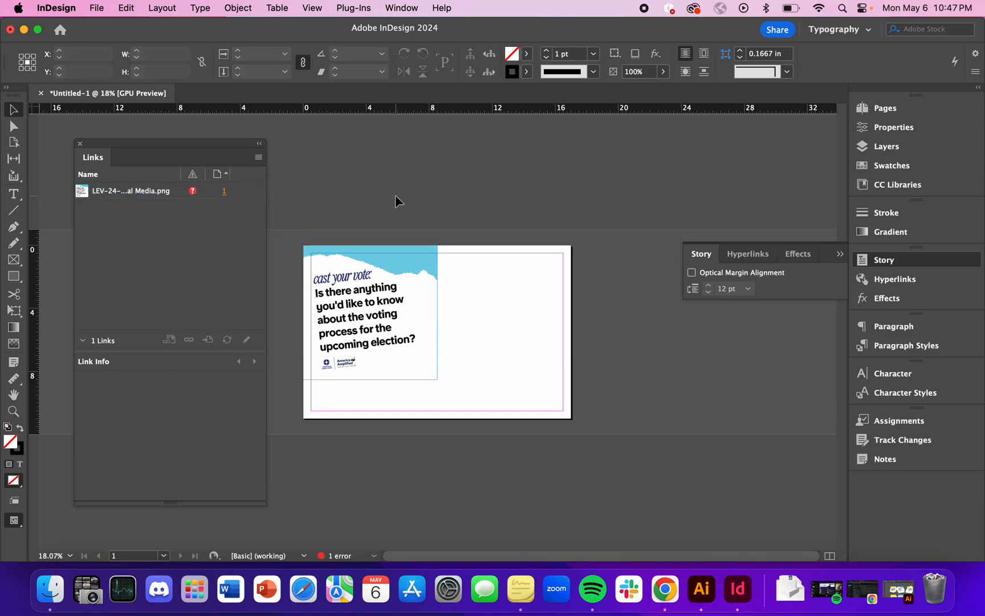
Restore the trashed card exports to the desktop and recheck the PNG's link status in InDesign.
key("super+m")
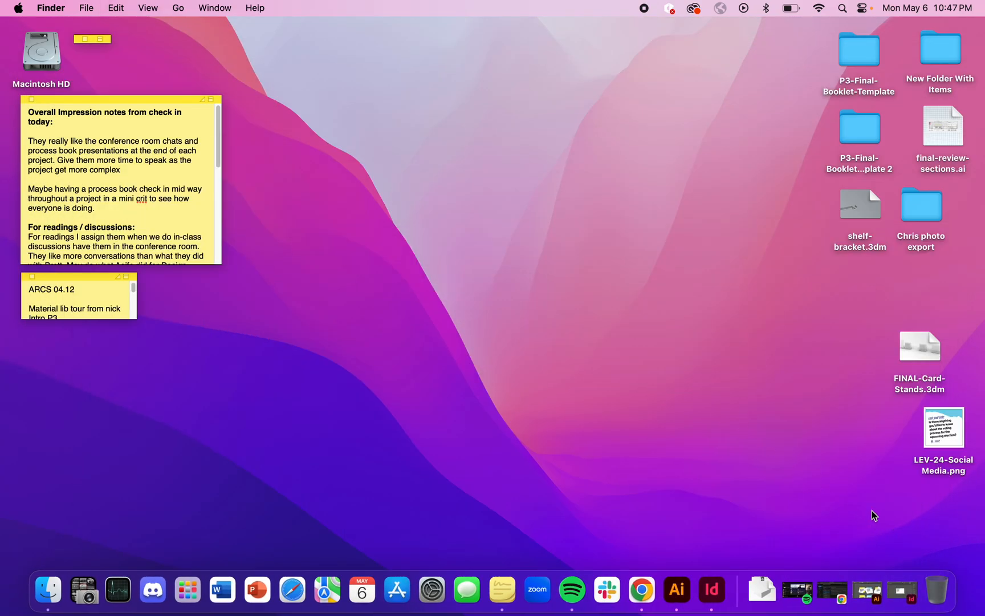
left_click(902, 591)
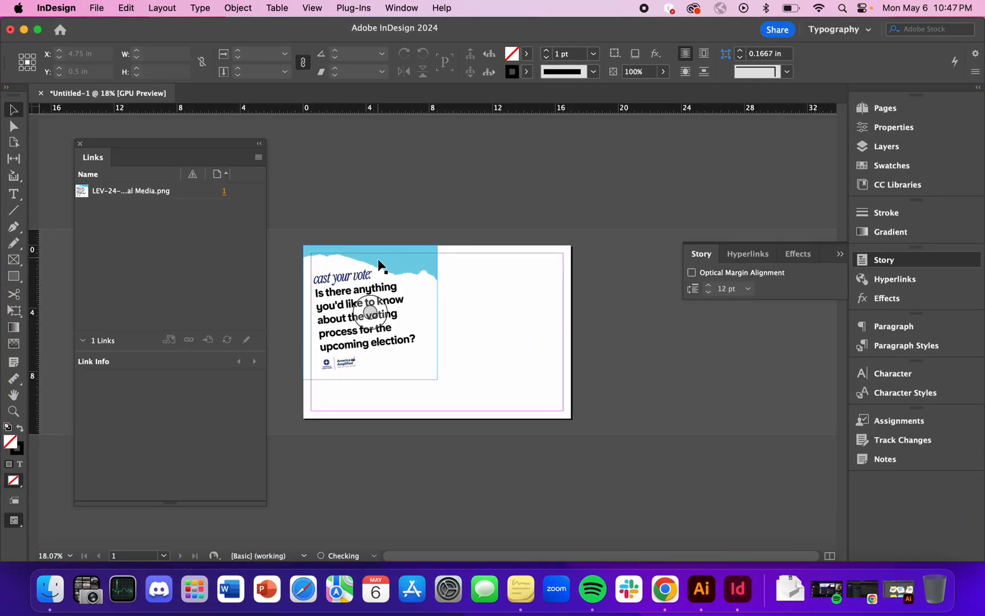
left_click(180, 192)
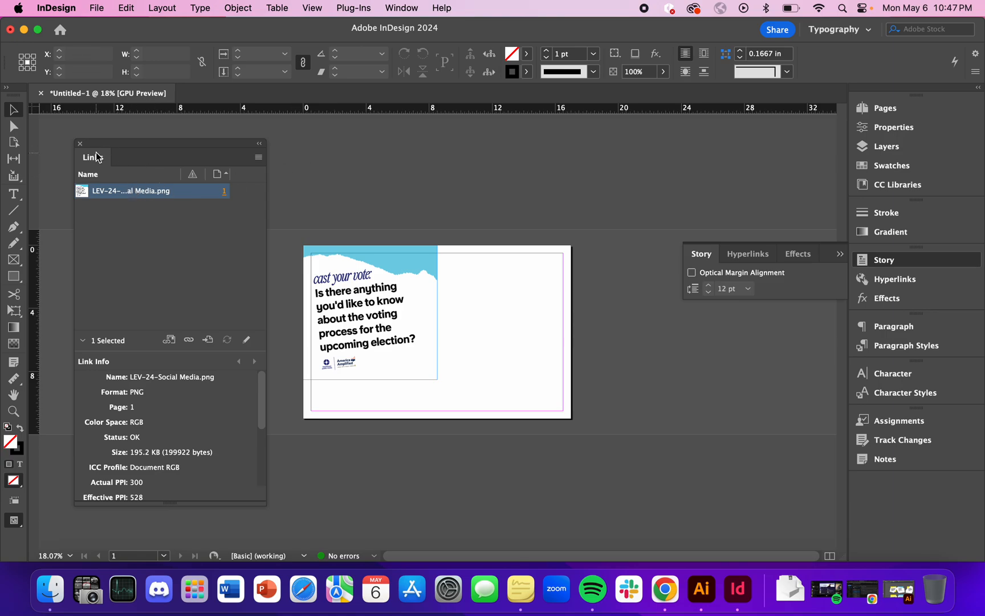
Embed the linked LEV-24-Social Media.png in the InDesign document.
left_click(418, 302)
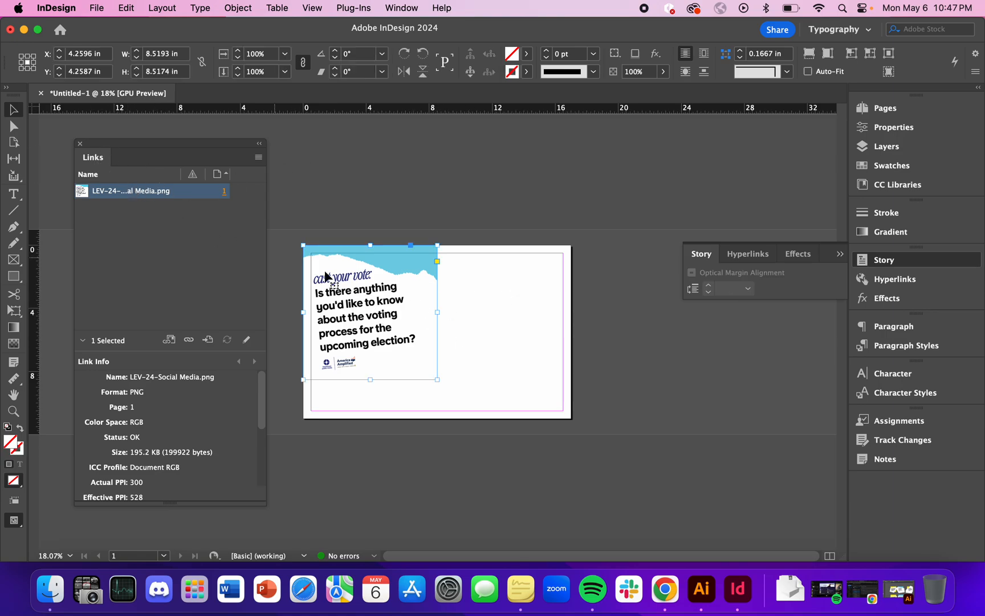
left_click(258, 157)
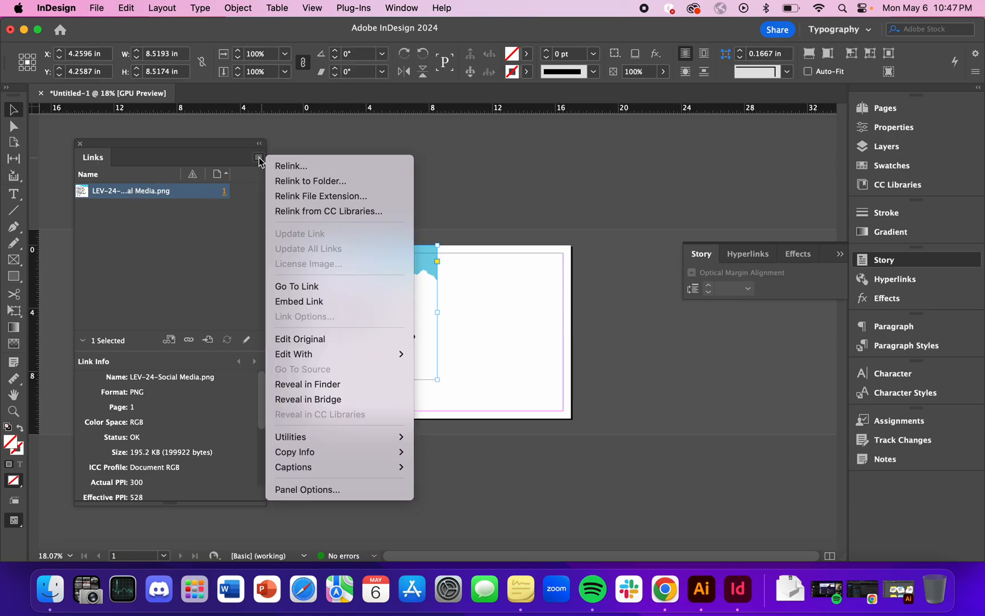
left_click(320, 302)
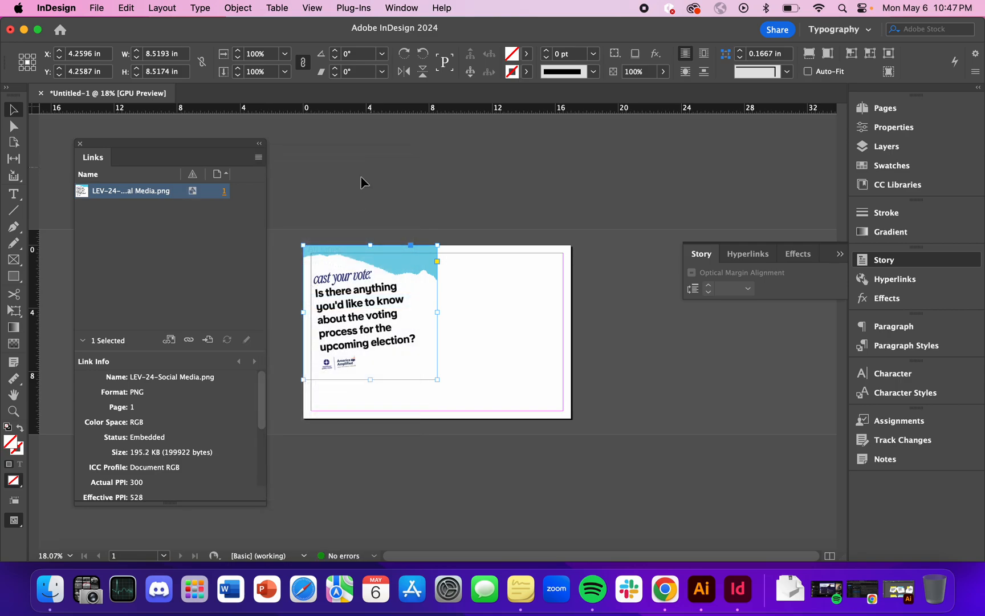
left_click(352, 191)
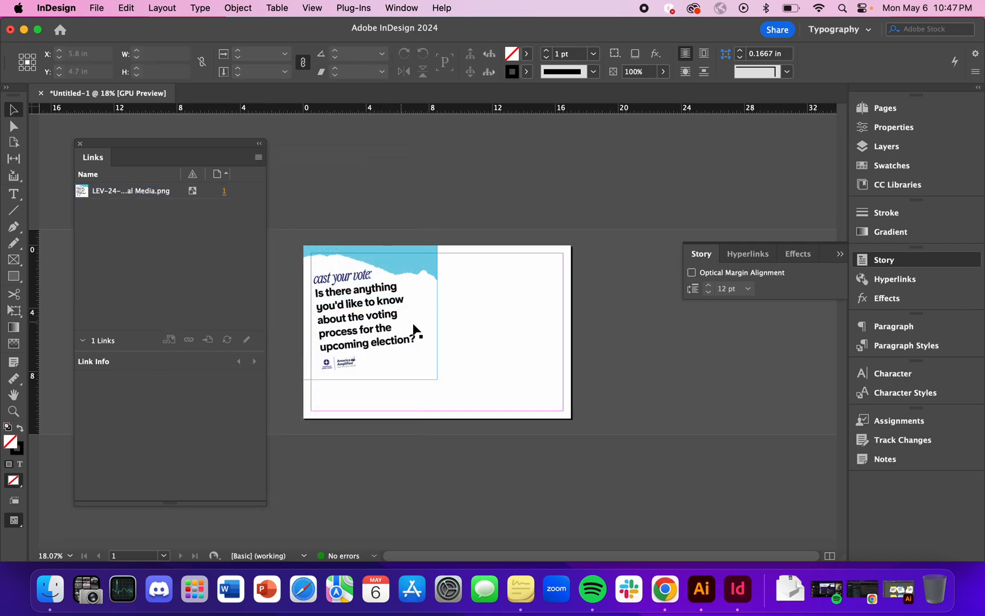
Minimize InDesign and move the exported PNG and SVG card files from the desktop to the Trash.
key("super+m")
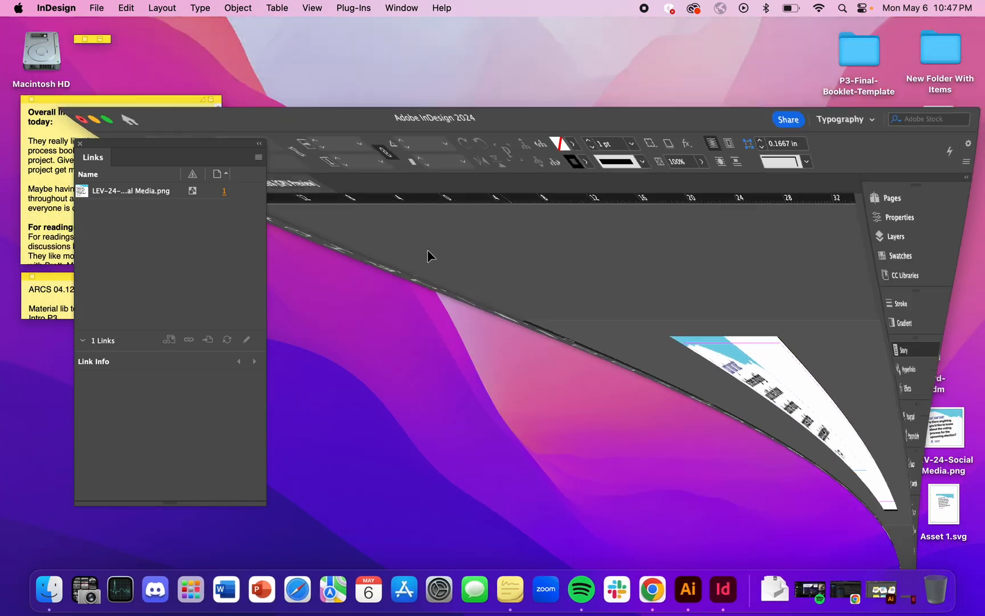
left_click_drag(763, 419, 940, 583)
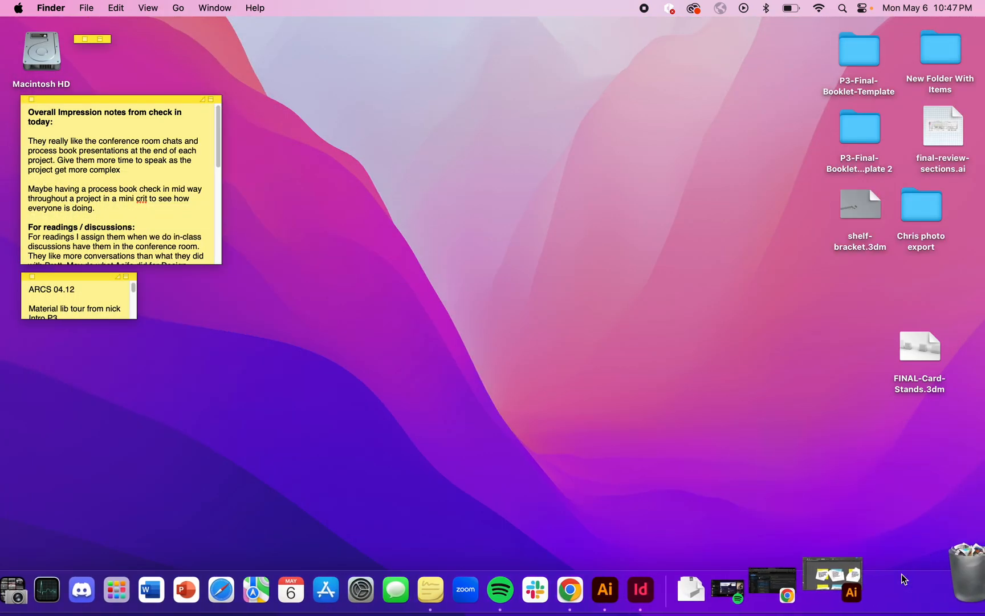
Return to InDesign and move the embedded card to the centre of the page, at X 8.5 in and Y 5.5 in.
left_click(901, 576)
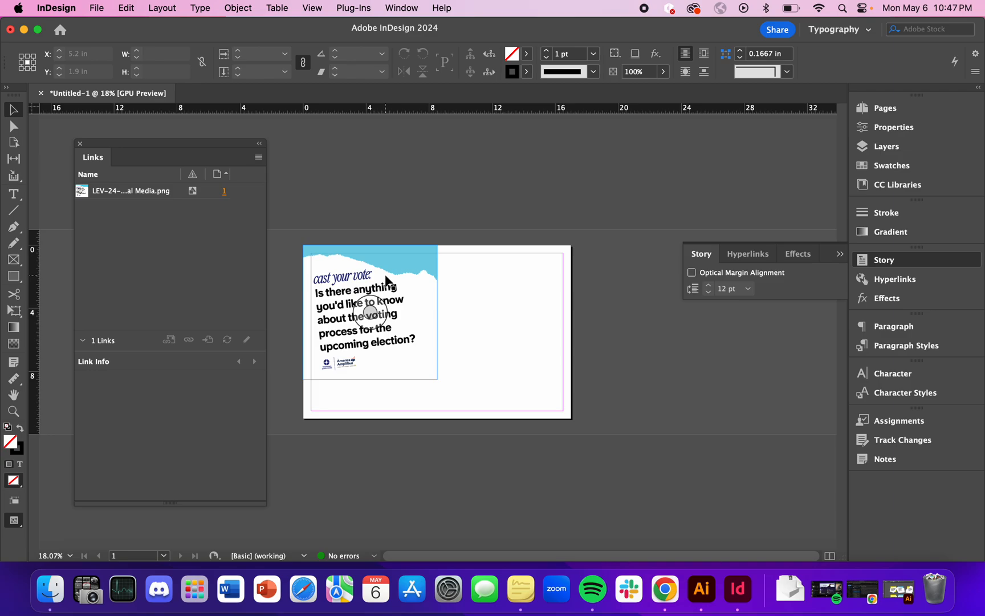
left_click_drag(419, 273, 487, 288)
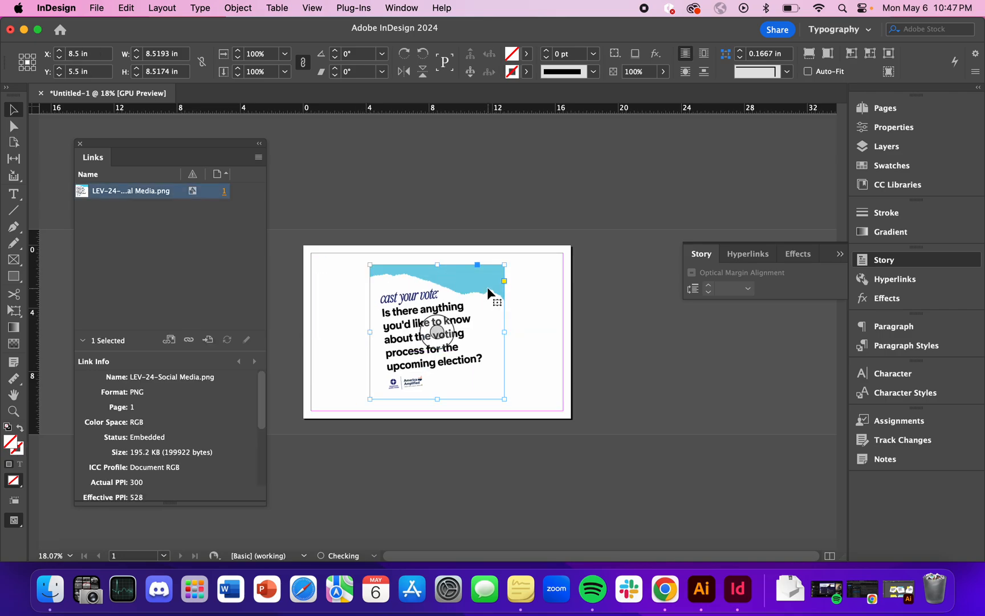
left_click(648, 277)
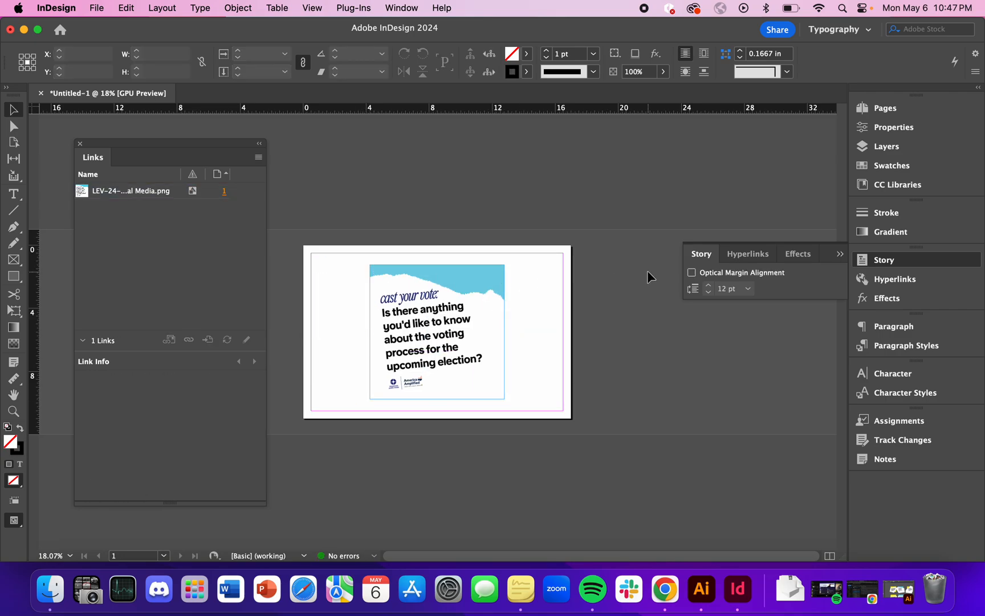